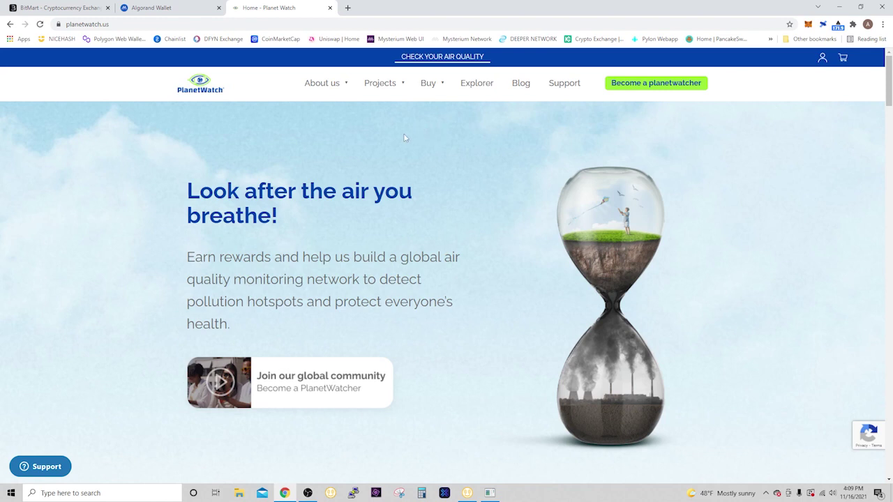
- Go to BitMart's markets list and search 'plane' to find the PLANETS/USDT pair
{"action": "mouse_move", "coordinate": [389, 83]}
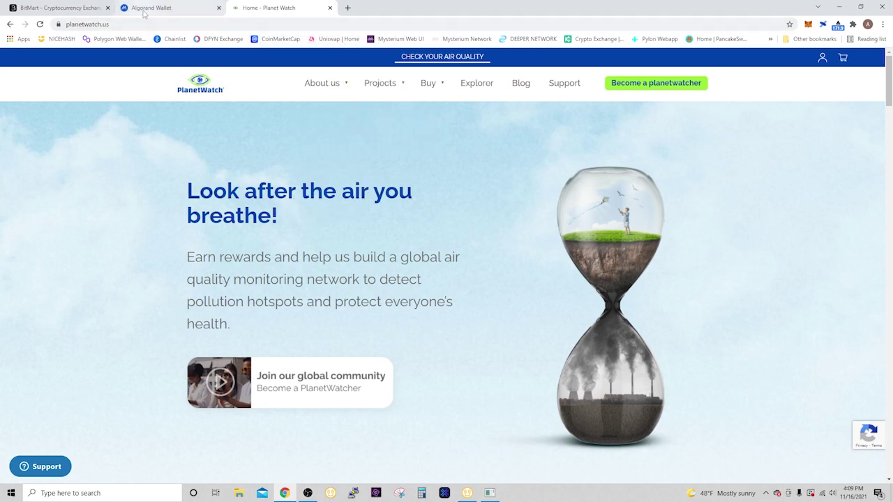
{"action": "left_click", "coordinate": [79, 9]}
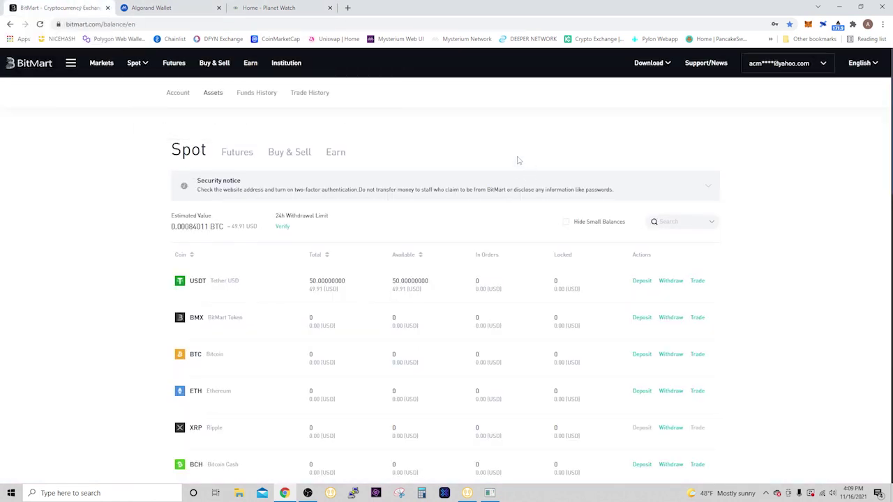
{"action": "mouse_move", "coordinate": [781, 66]}
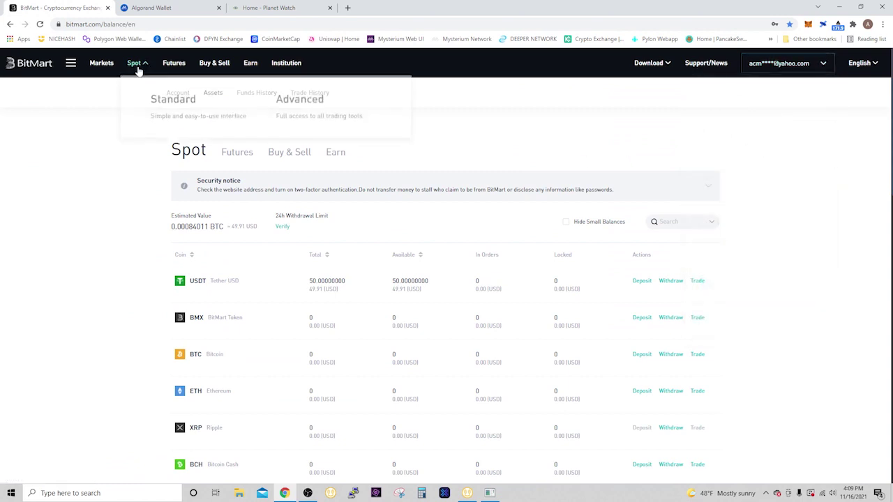
{"action": "left_click", "coordinate": [137, 122]}
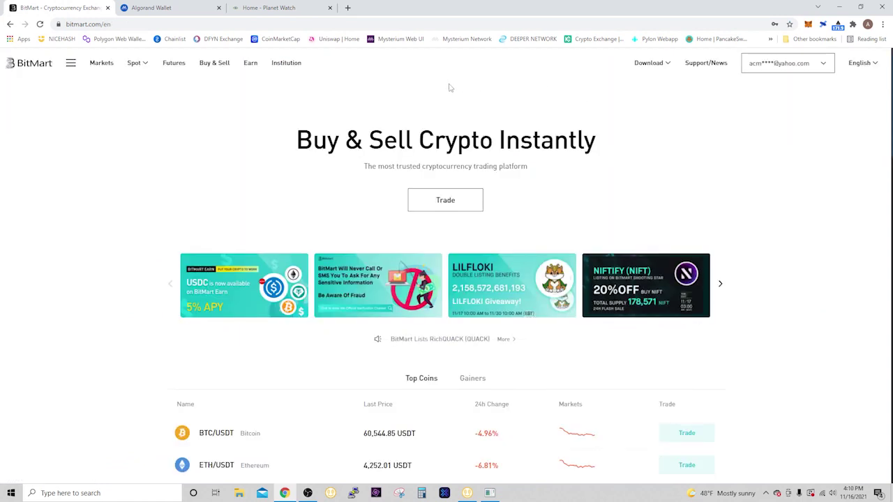
{"action": "left_click", "coordinate": [102, 63]}
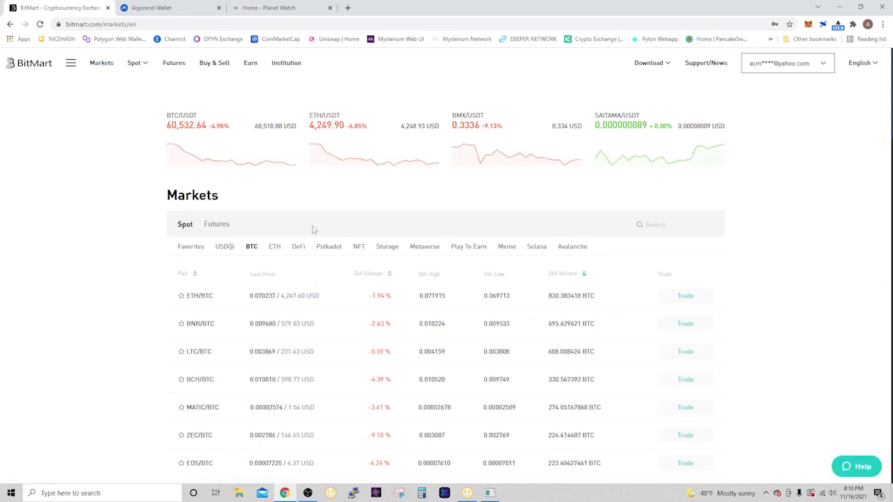
{"action": "left_click", "coordinate": [654, 222]}
{"action": "type", "text": "planets"}
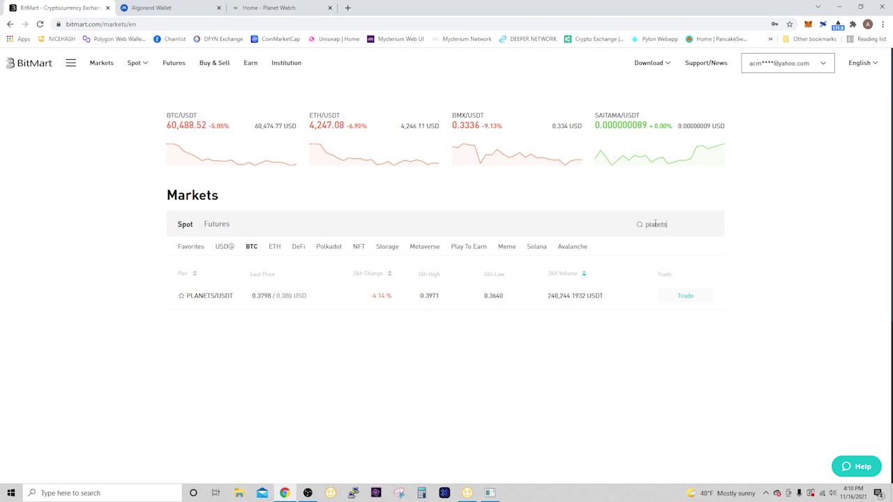
- On the PLANETS/USDT page, place a limit buy of 100 PLANETS at 0.37 USDT
{"action": "left_click", "coordinate": [219, 297]}
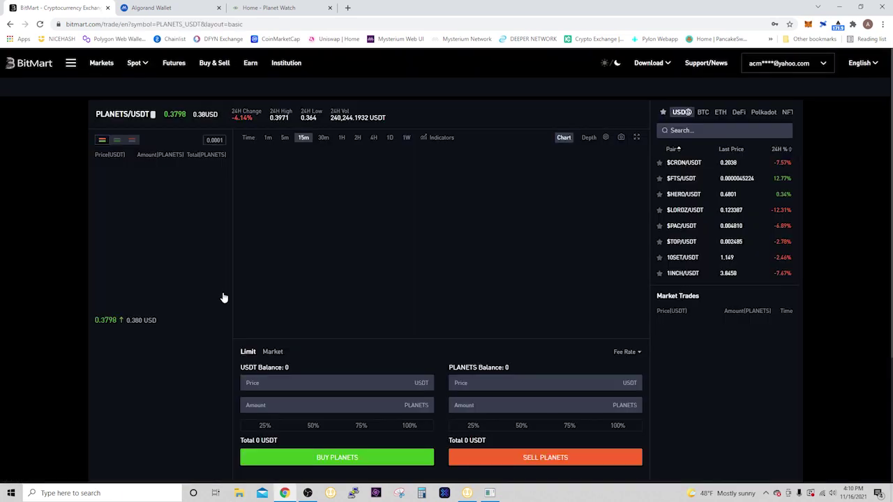
{"action": "left_click", "coordinate": [352, 383]}
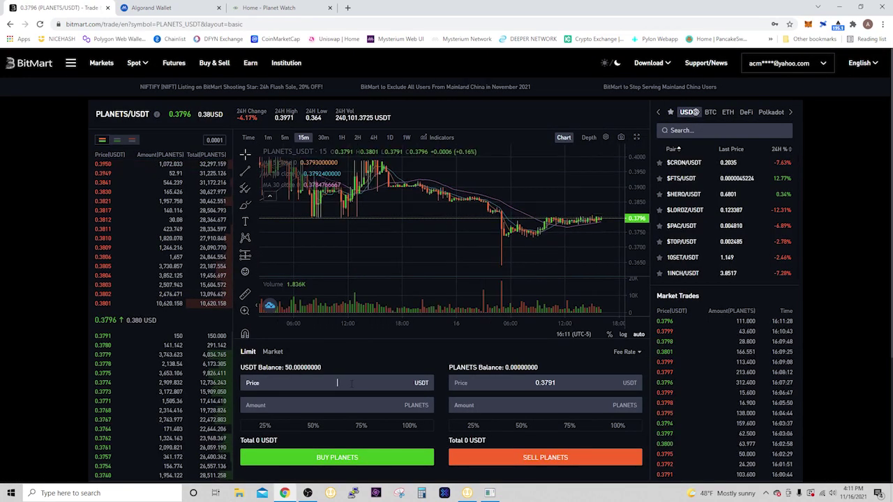
{"action": "type", "text": "0"}
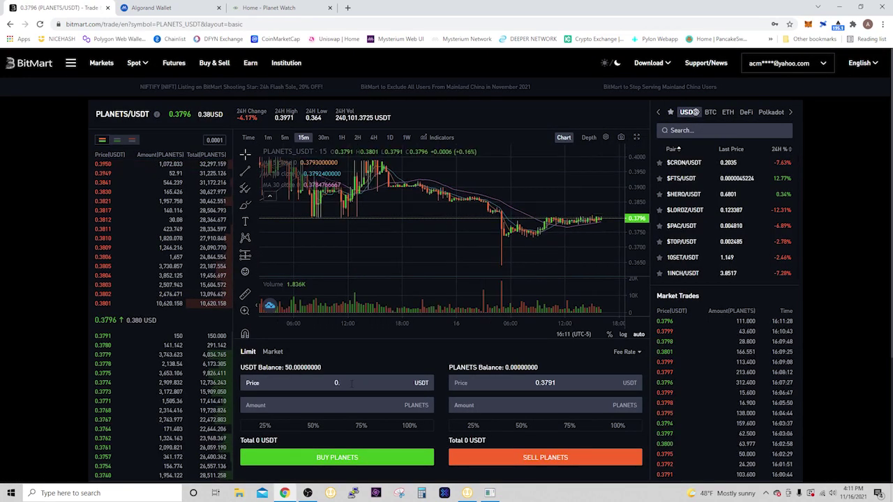
{"action": "type", "text": ".37"}
{"action": "left_click", "coordinate": [348, 406]}
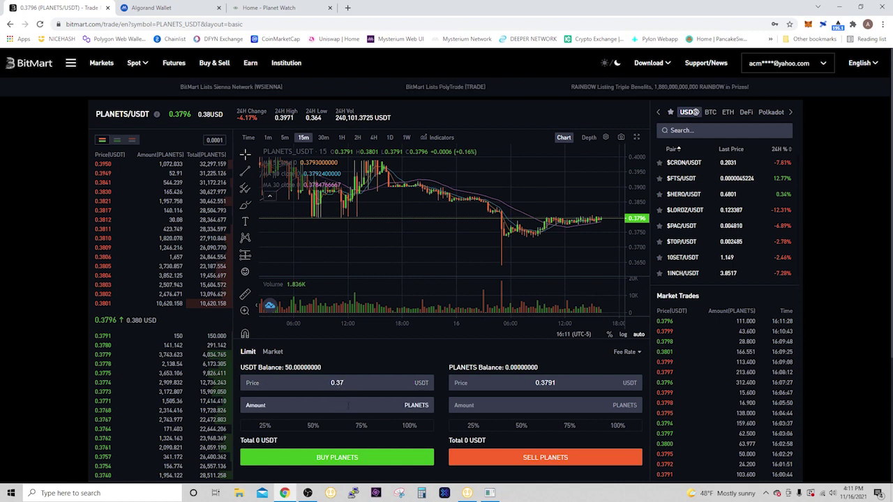
{"action": "type", "text": "100"}
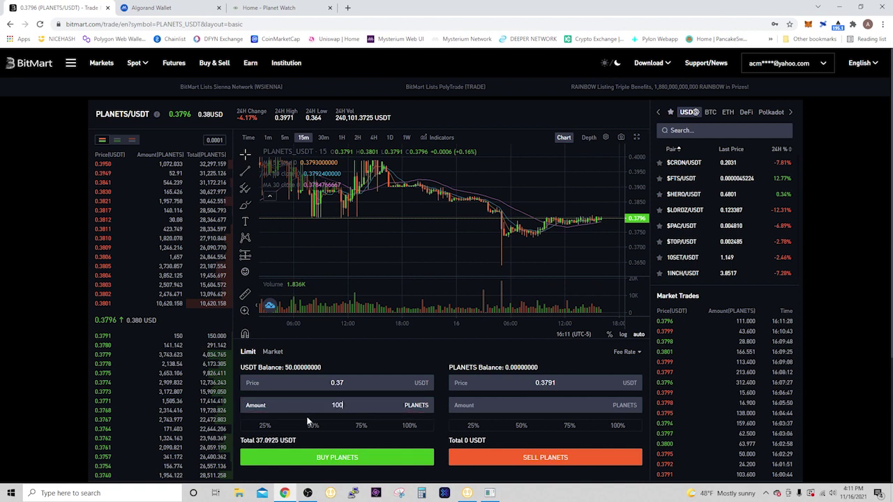
{"action": "left_click", "coordinate": [346, 462]}
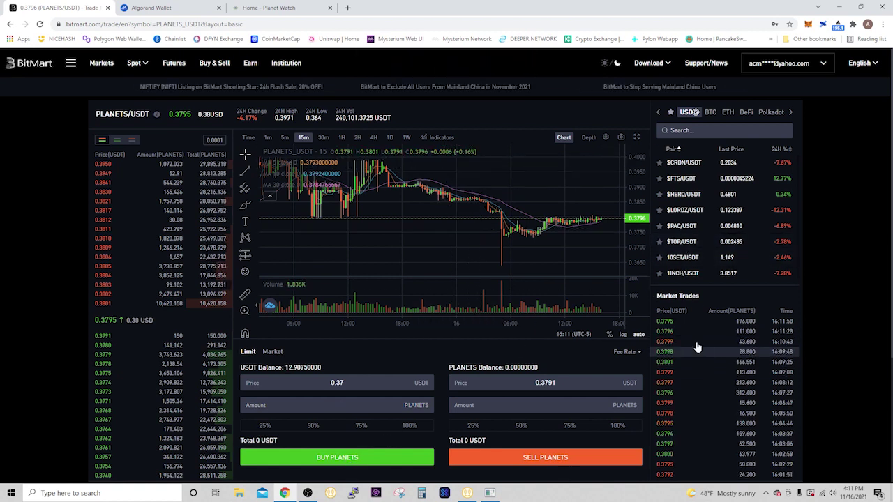
- Cancel the pending 100-PLANETS limit buy order
{"action": "scroll", "coordinate": [545, 391], "scroll_direction": "down", "scroll_amount": 2}
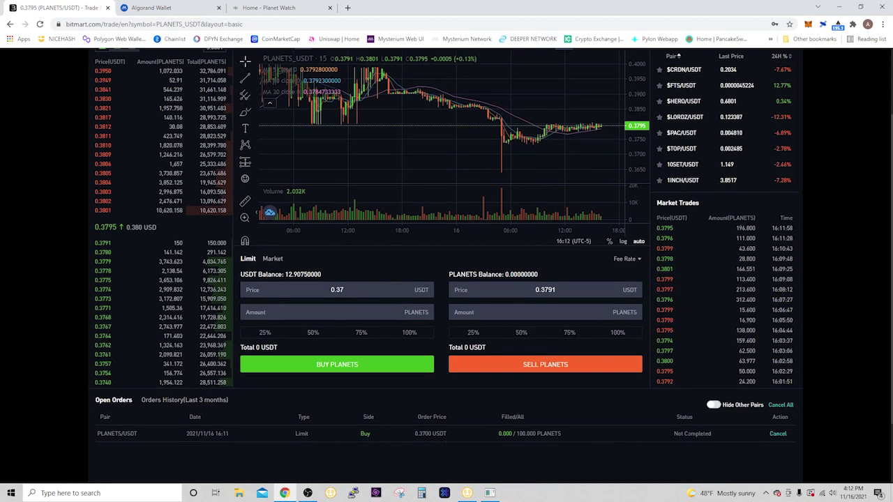
{"action": "left_click", "coordinate": [778, 435]}
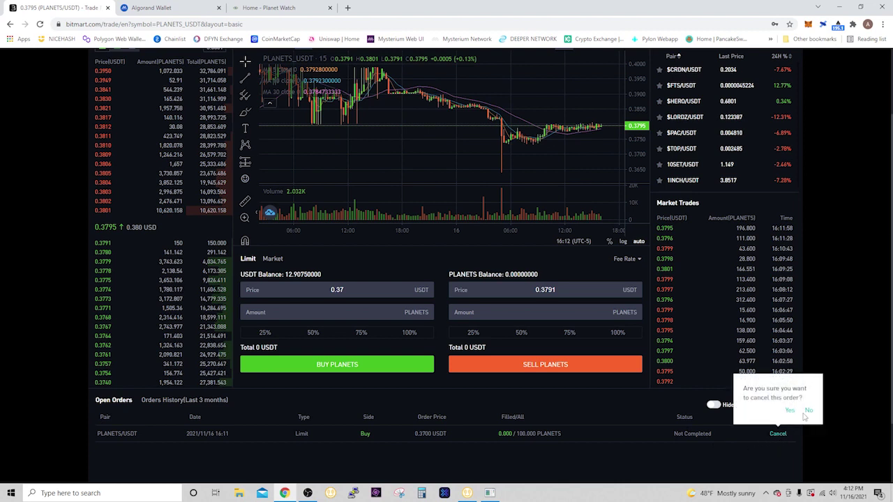
{"action": "left_click", "coordinate": [790, 411]}
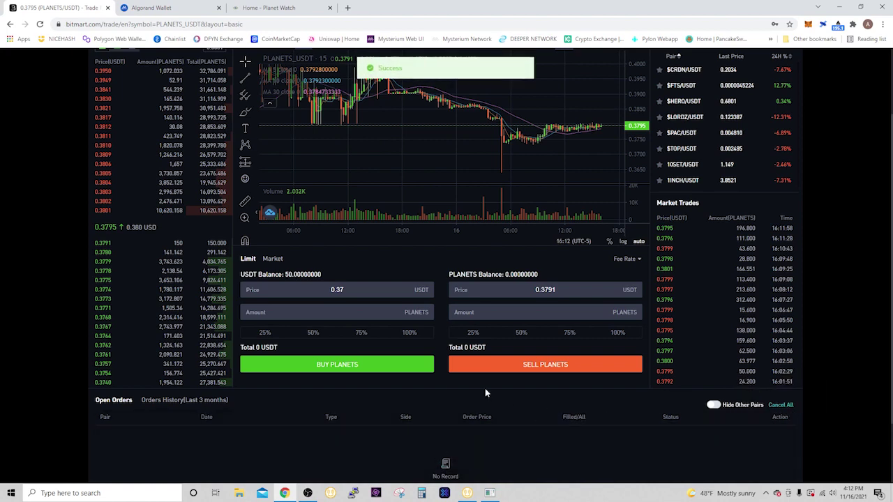
- Market-buy PLANETS with 100% of the USDT balance, receiving 131.215 PLANETS
{"action": "scroll", "coordinate": [360, 331], "scroll_direction": "up", "scroll_amount": 1}
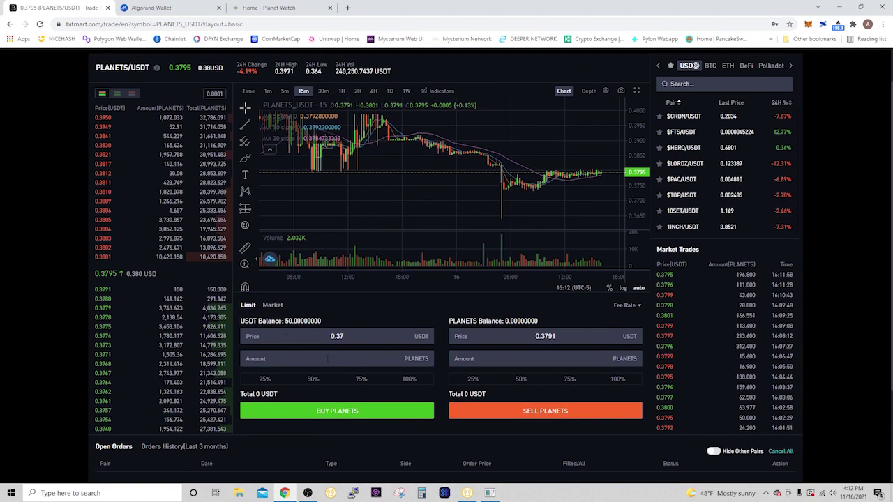
{"action": "left_click", "coordinate": [274, 306]}
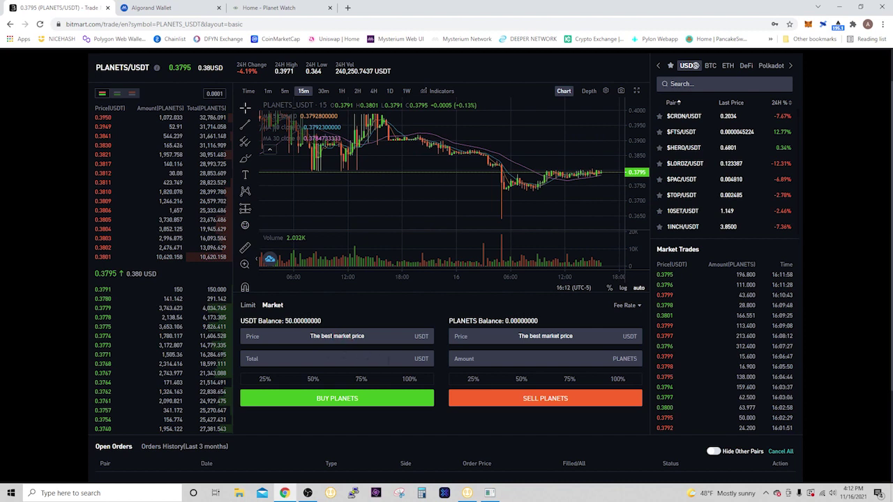
{"action": "left_click", "coordinate": [411, 381]}
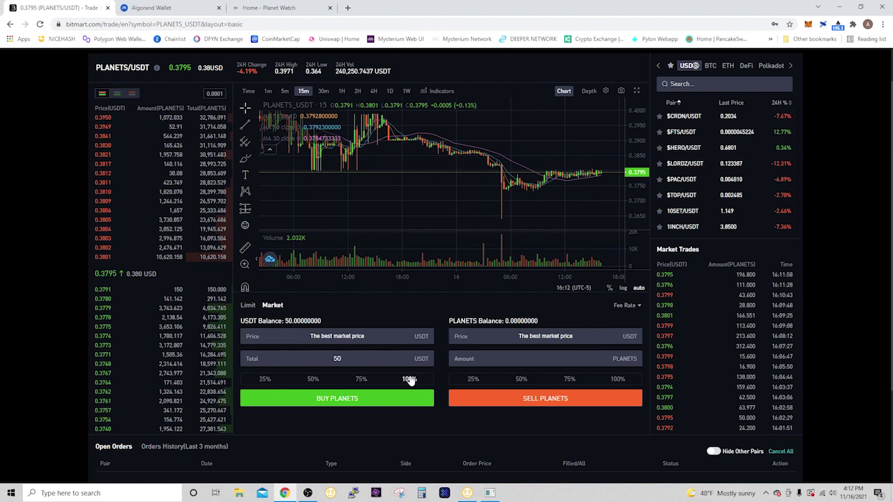
{"action": "left_click", "coordinate": [340, 399]}
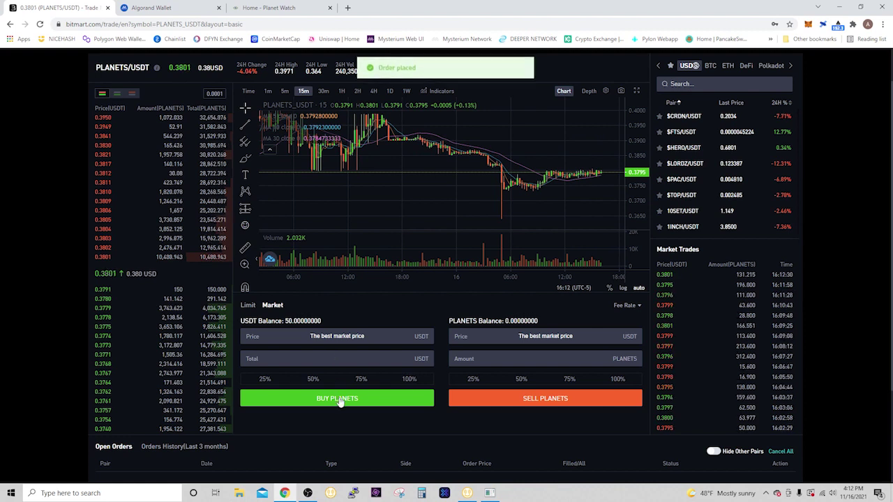
{"action": "scroll", "coordinate": [497, 318], "scroll_direction": "down", "scroll_amount": 1}
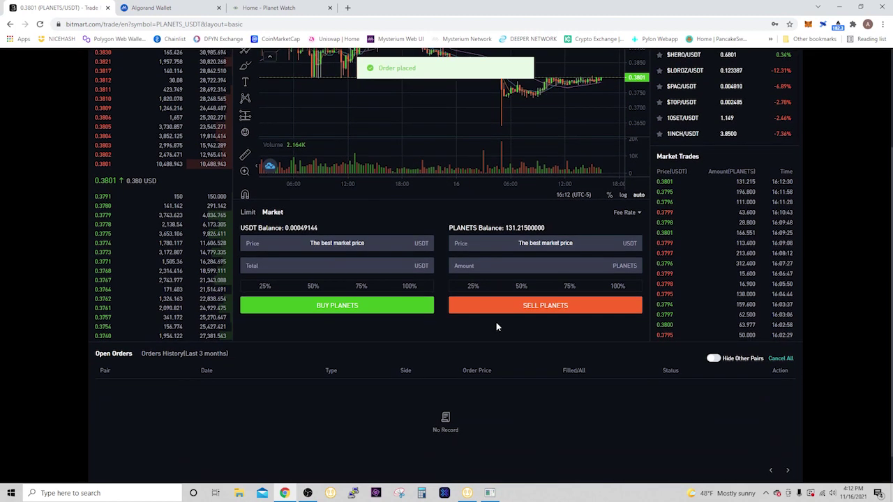
{"action": "scroll", "coordinate": [482, 391], "scroll_direction": "up", "scroll_amount": 1}
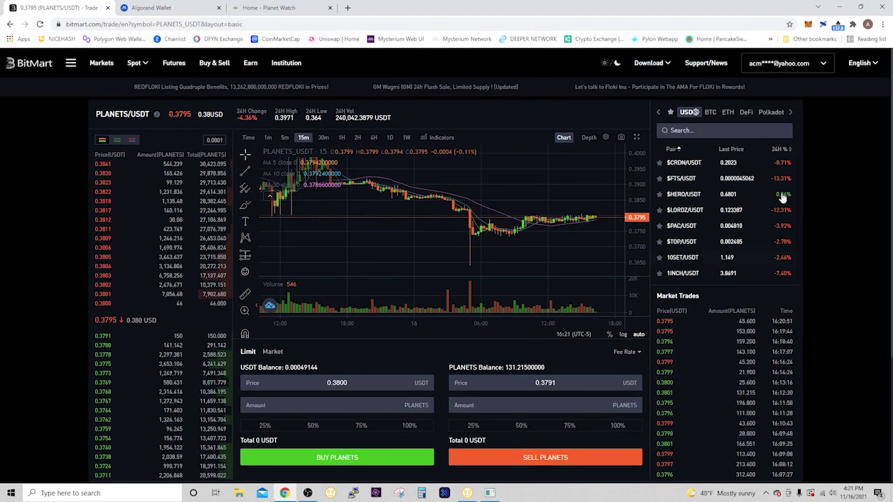
- Filter the spot assets for 'plan' and open the PLANETS withdrawal form on Algorand
{"action": "mouse_move", "coordinate": [813, 72]}
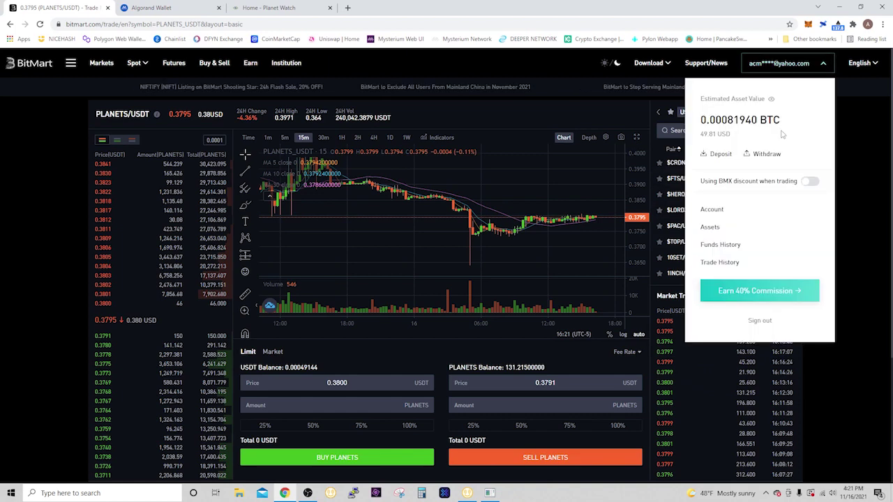
{"action": "left_click", "coordinate": [767, 154]}
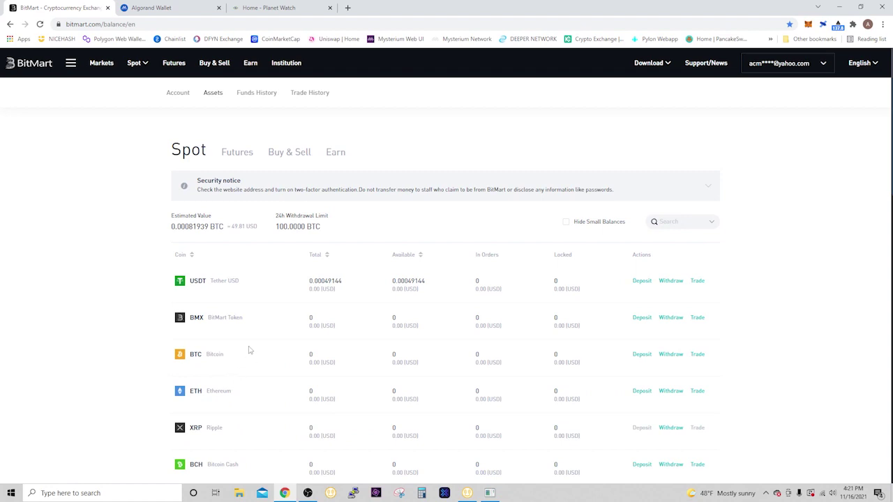
{"action": "left_click", "coordinate": [680, 223]}
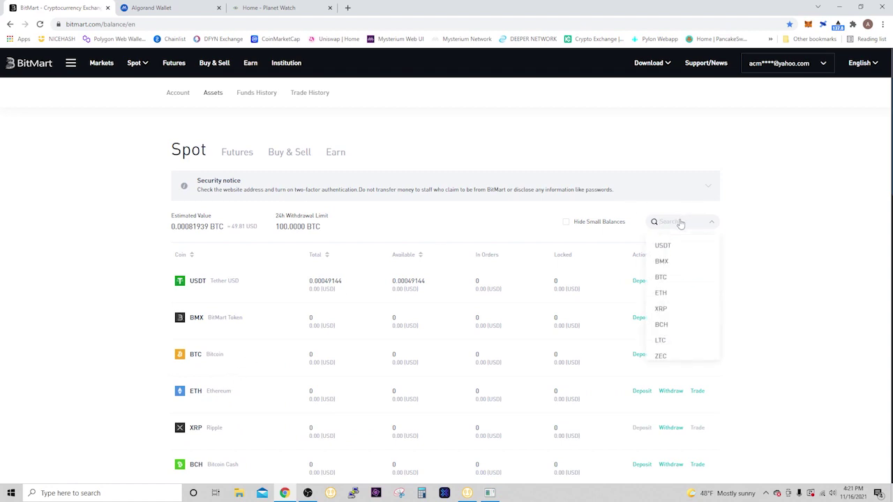
{"action": "type", "text": "planets"}
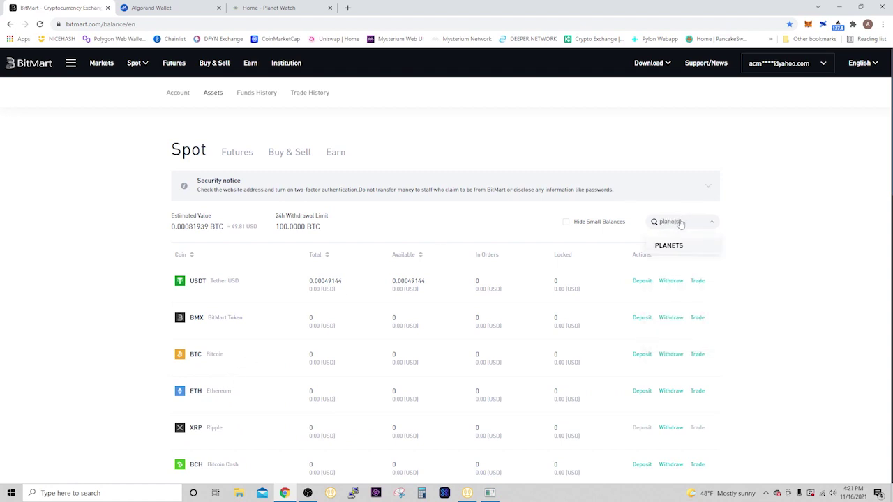
{"action": "left_click", "coordinate": [669, 246]}
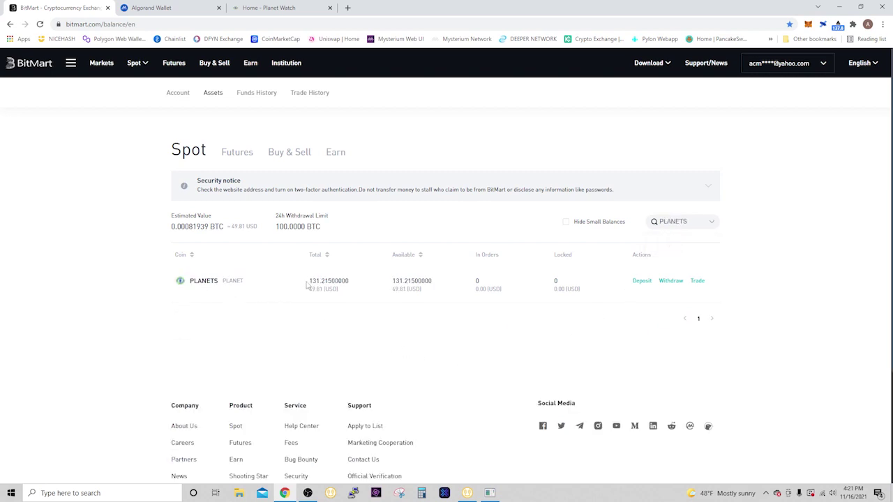
{"action": "left_click", "coordinate": [672, 281]}
{"action": "scroll", "coordinate": [598, 253], "scroll_direction": "down", "scroll_amount": 1}
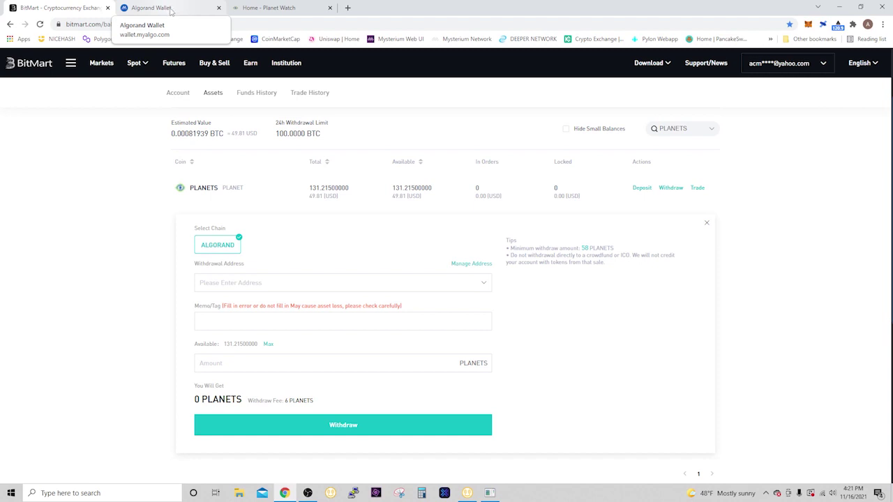
- Accept My Algo's terms of service and enter a new wallet security password
{"action": "left_click", "coordinate": [171, 10]}
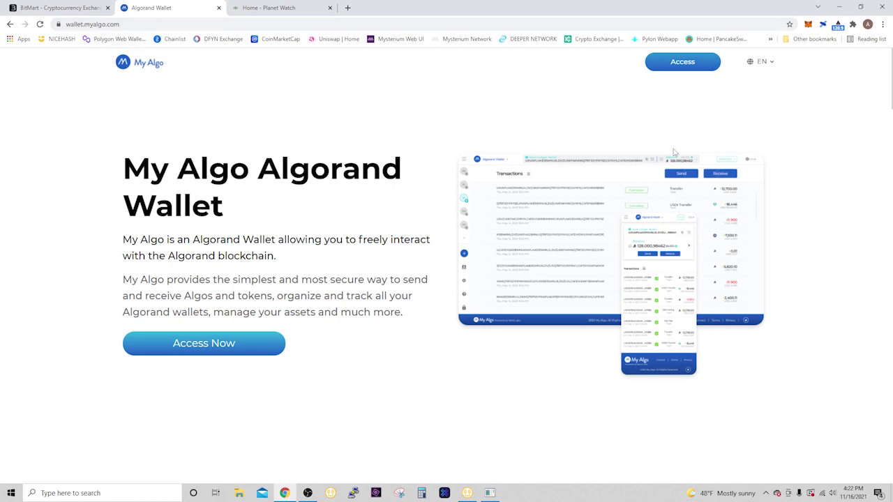
{"action": "left_click", "coordinate": [688, 64]}
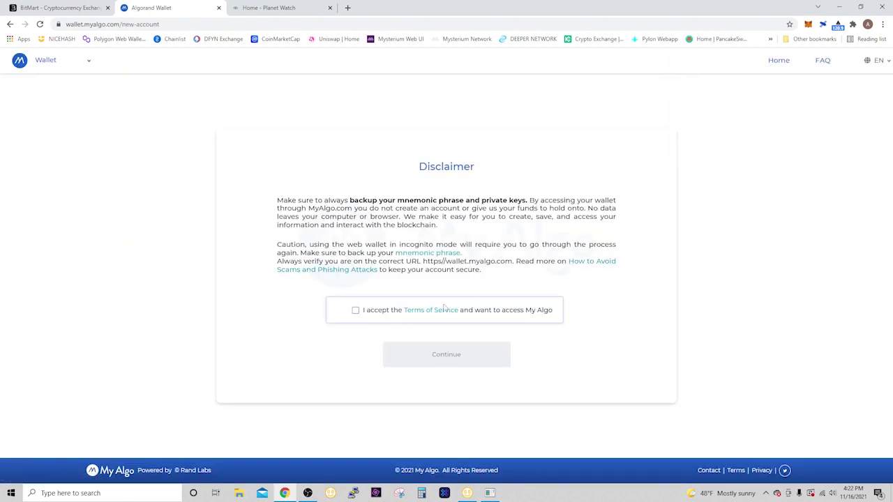
{"action": "left_click", "coordinate": [355, 310]}
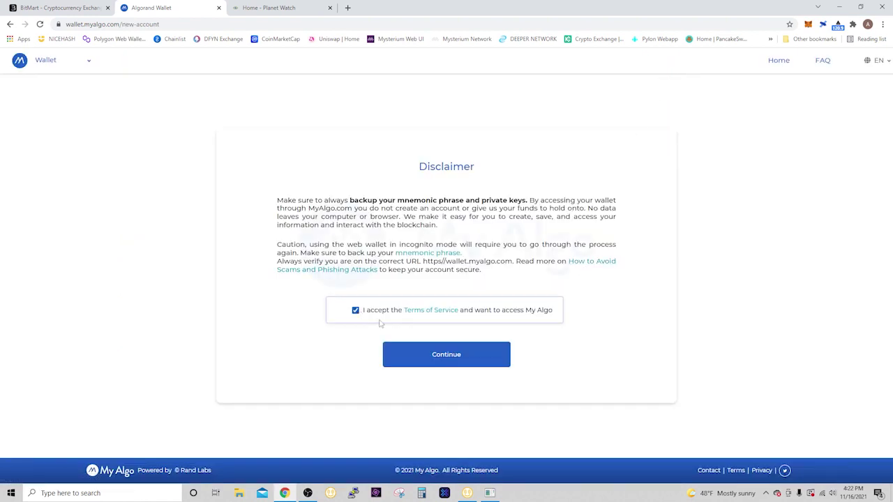
{"action": "left_click", "coordinate": [434, 355]}
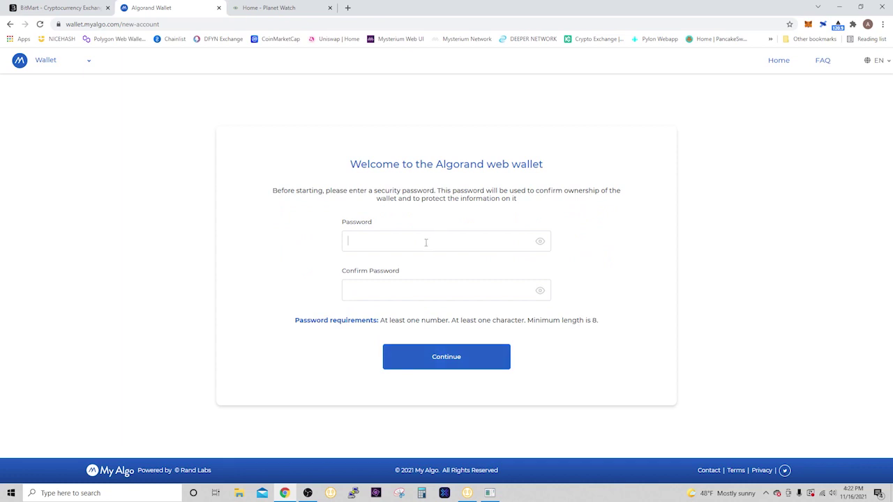
{"action": "left_click", "coordinate": [364, 243]}
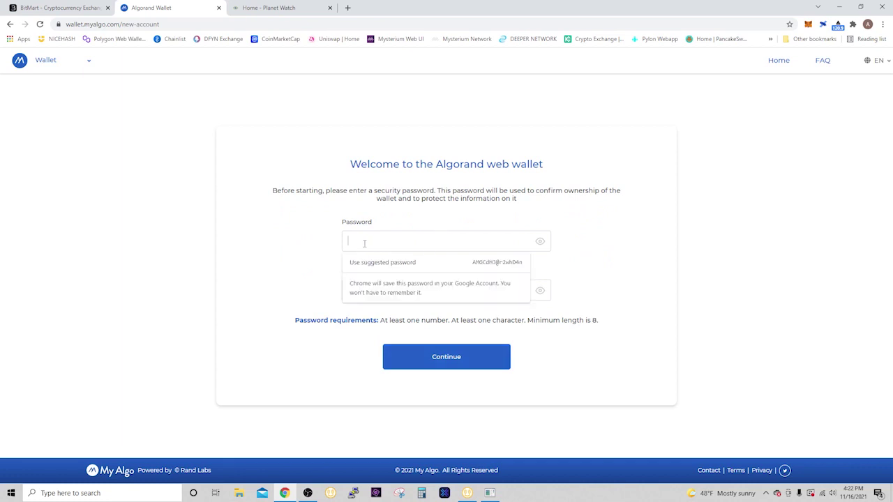
{"action": "type", "text": "••••••••••"}
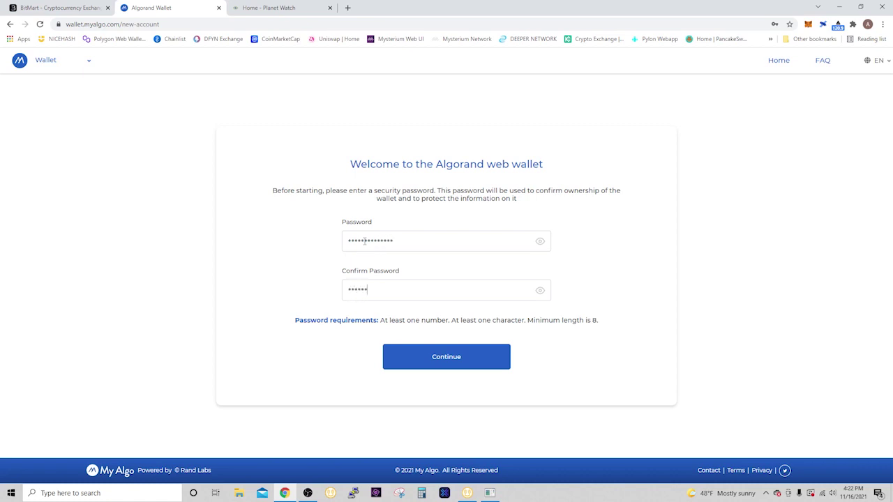
{"action": "type", "text": "••••••••••••••"}
- Submit the wallet password and decline Chrome's offer to save it
{"action": "left_click", "coordinate": [452, 361]}
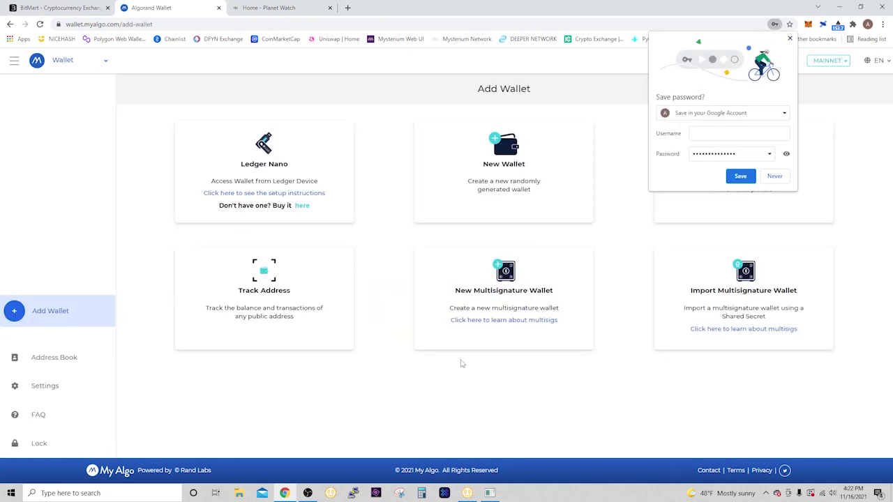
{"action": "left_click", "coordinate": [776, 178]}
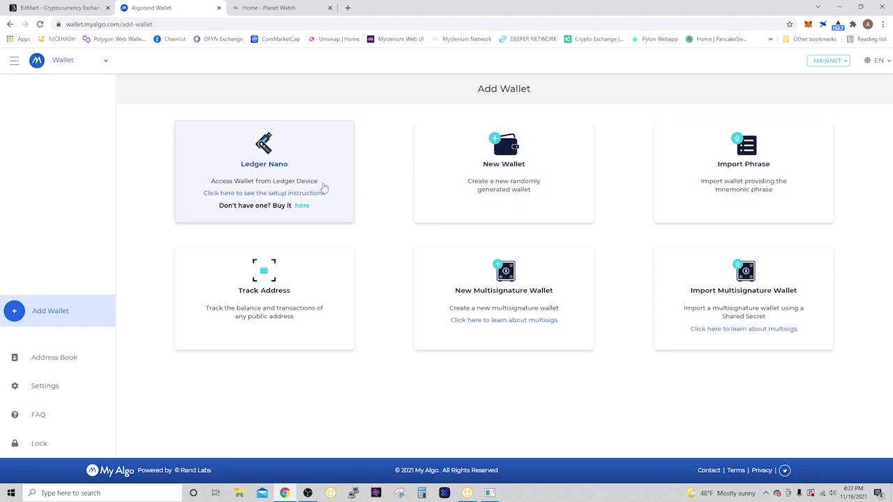
- Import from a mnemonic: name the wallet 'a' and enter a valid 25-word phrase
{"action": "left_click", "coordinate": [745, 192]}
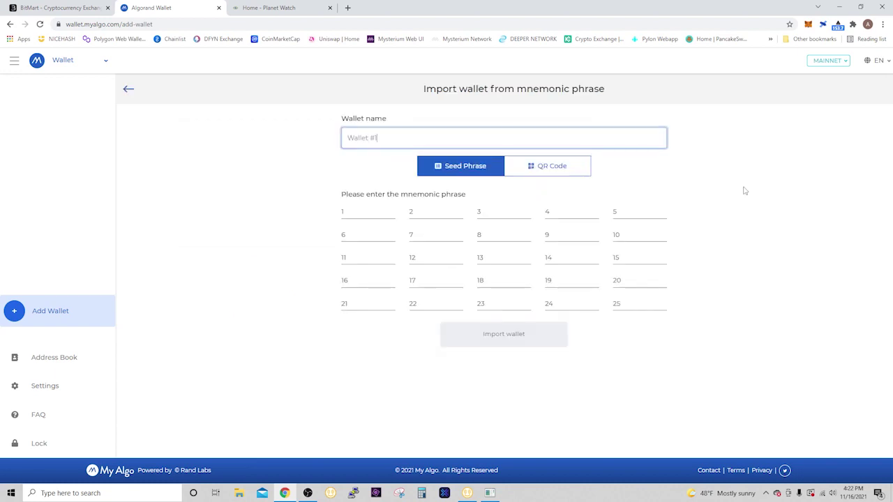
{"action": "triple_click", "coordinate": [388, 133]}
{"action": "type", "text": "andrew"}
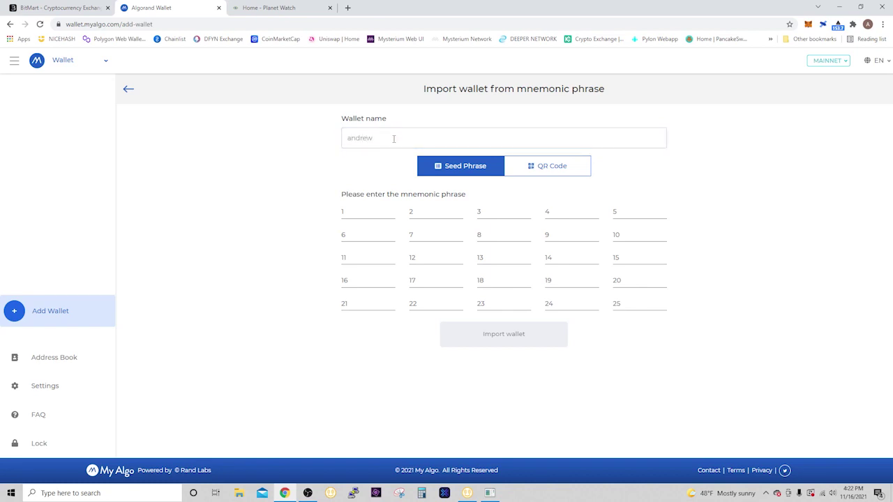
{"action": "left_click", "coordinate": [375, 215]}
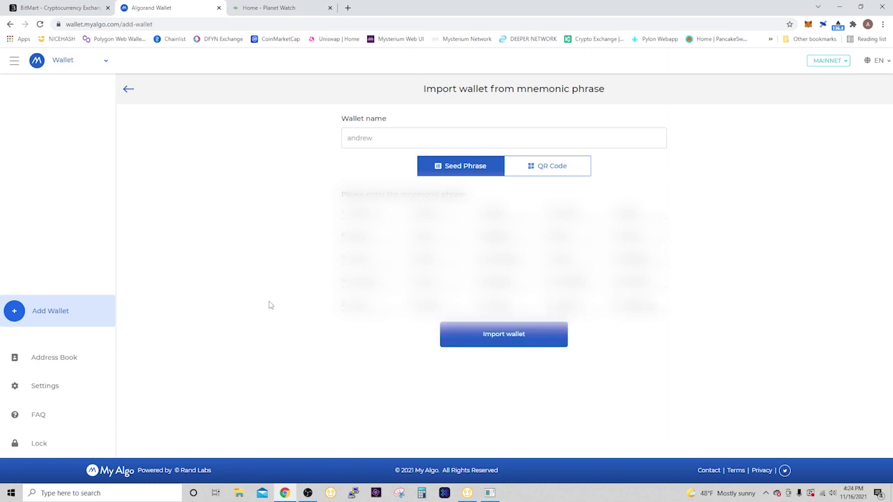
{"action": "left_click", "coordinate": [510, 342]}
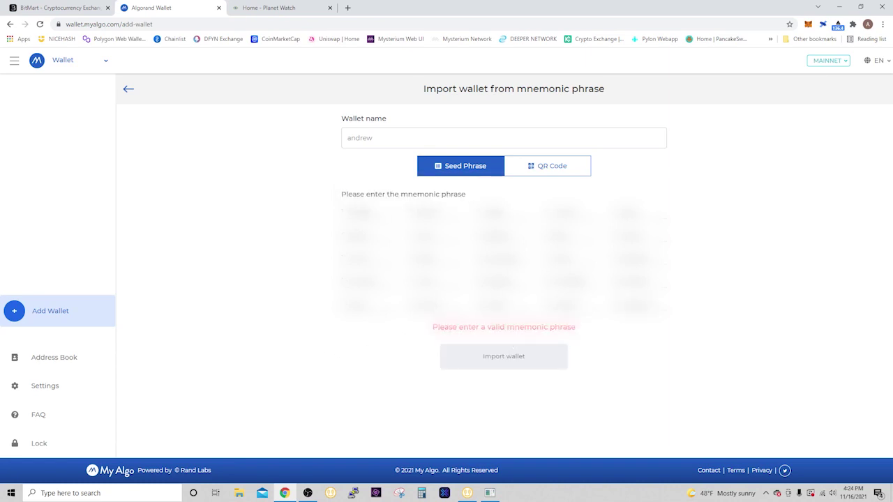
{"action": "key", "text": "ctrl+v"}
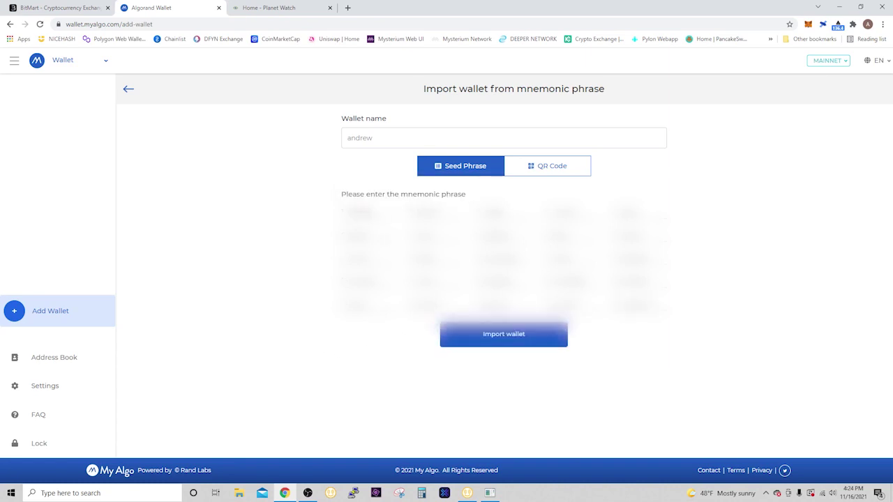
- Authorize the import with the wallet password, loading the 456.073516 Algo account
{"action": "left_click", "coordinate": [506, 342]}
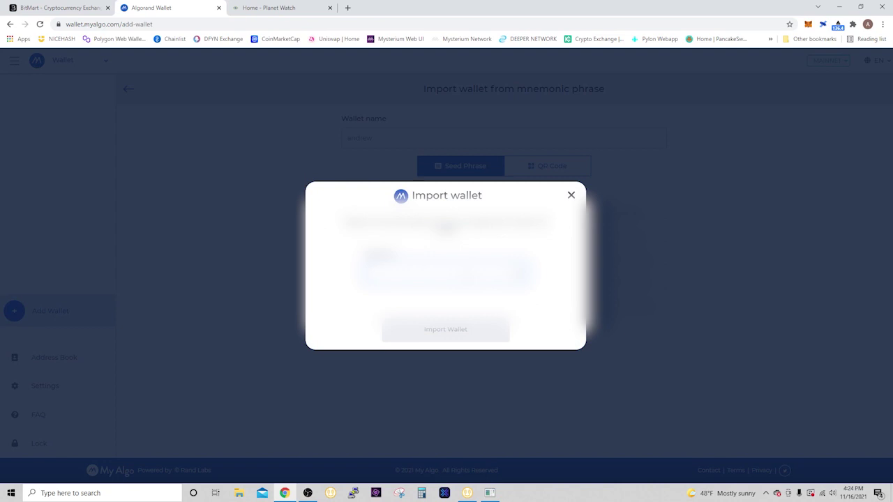
{"action": "key", "text": "ctrl+v"}
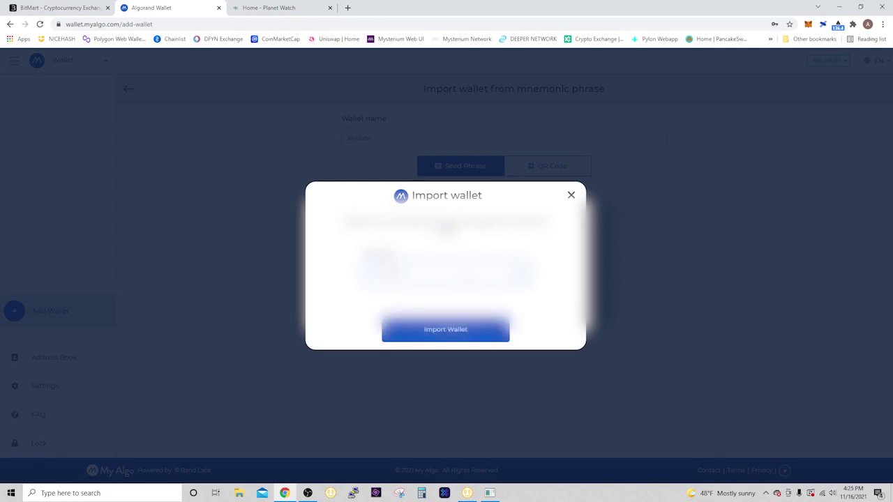
{"action": "left_click", "coordinate": [444, 335]}
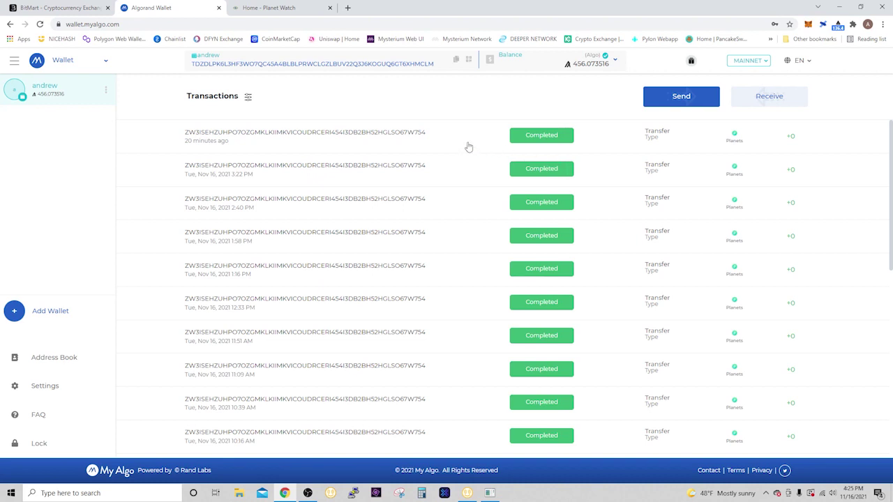
- Expand the Balance dropdown to see 130.464 Planets and 1 pwSensor beside 456.073516 Algo
{"action": "left_click", "coordinate": [604, 60]}
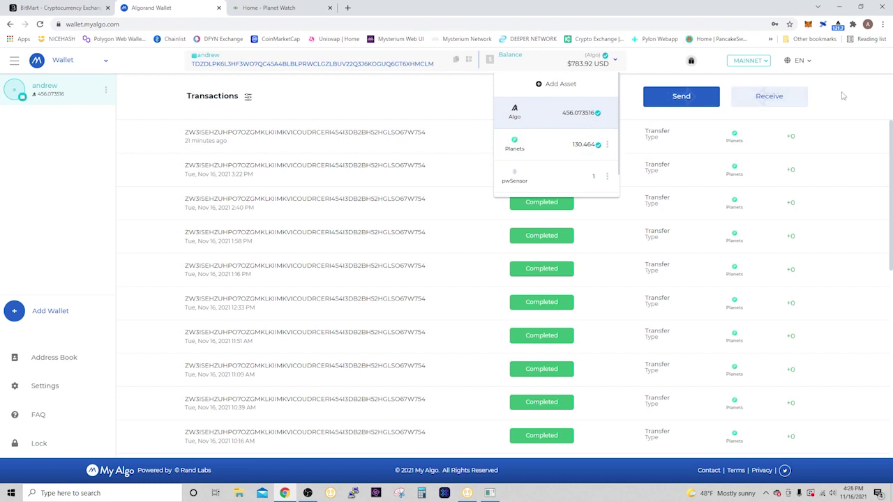
- Copy the wallet's receive address, switching the receive asset between Planets and Algo
{"action": "left_click", "coordinate": [768, 95]}
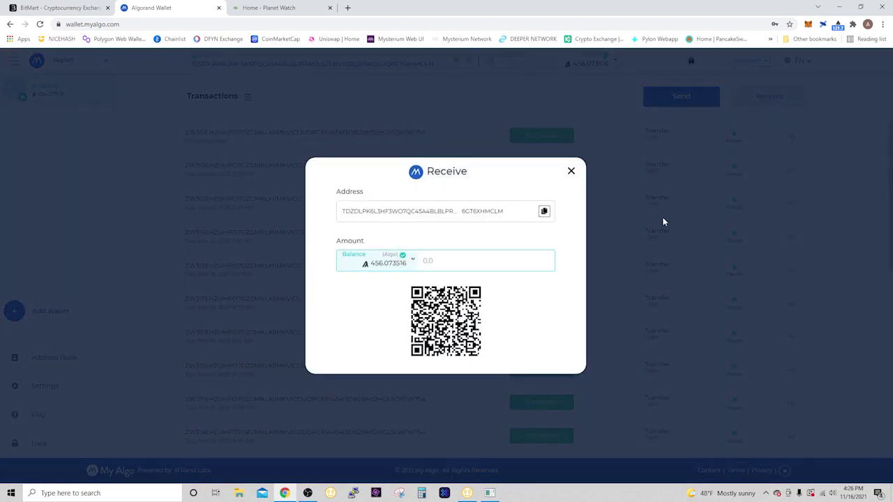
{"action": "left_click", "coordinate": [544, 211]}
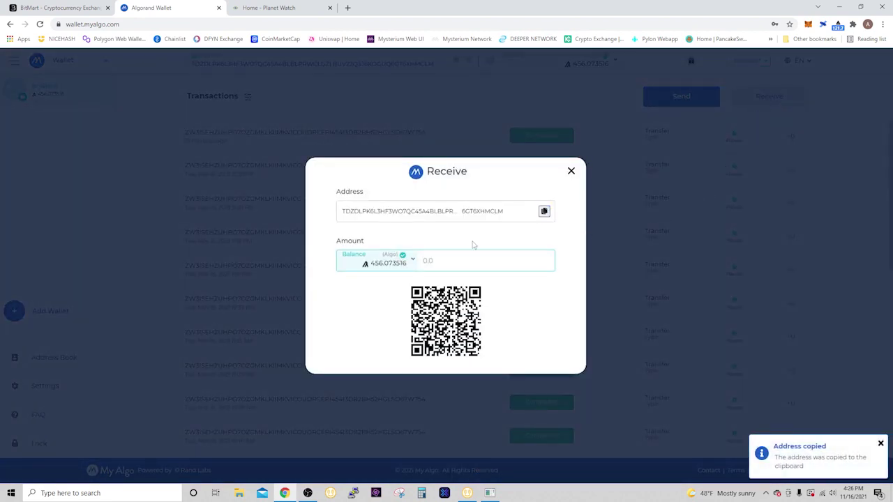
{"action": "left_click", "coordinate": [413, 260]}
{"action": "left_click", "coordinate": [393, 330]}
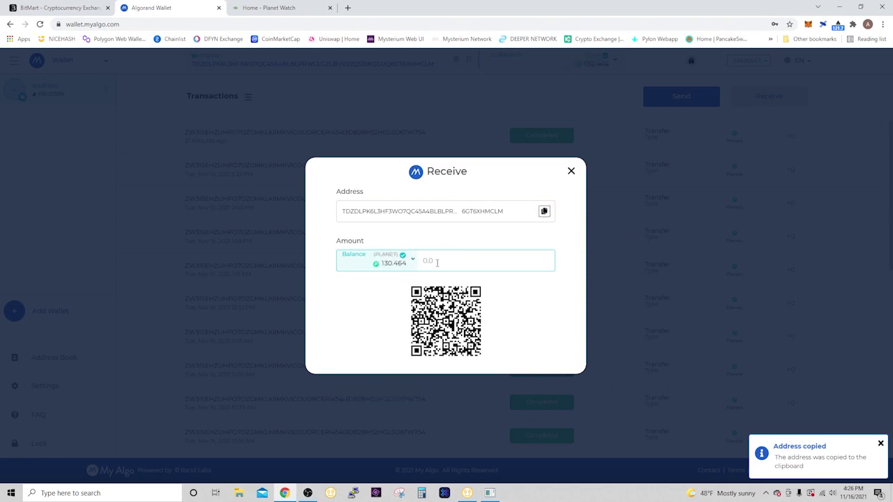
{"action": "left_click", "coordinate": [413, 261]}
{"action": "left_click", "coordinate": [392, 294]}
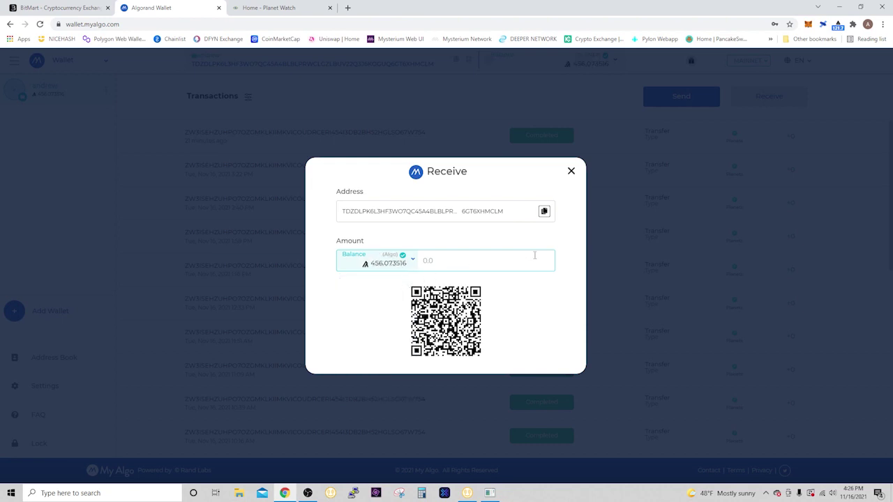
{"action": "left_click", "coordinate": [544, 211]}
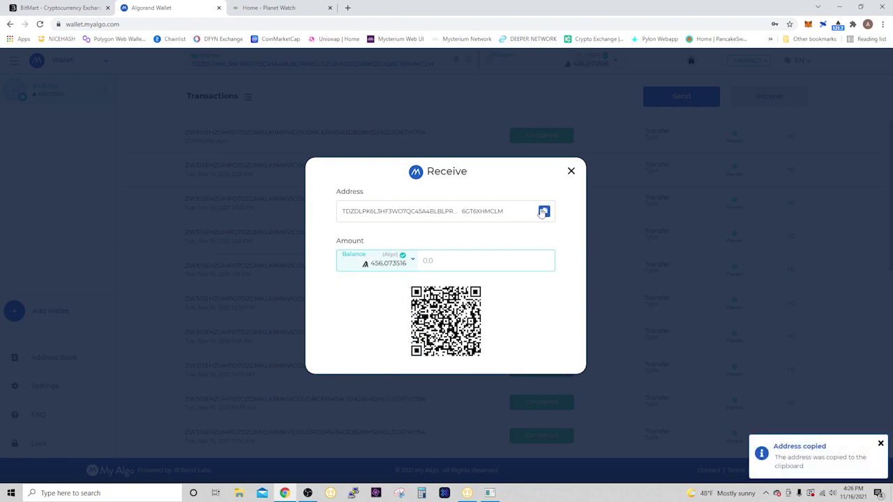
- Paste the My Algo wallet address into the PLANETS withdrawal form and fill in the full available amount
{"action": "left_click", "coordinate": [63, 8]}
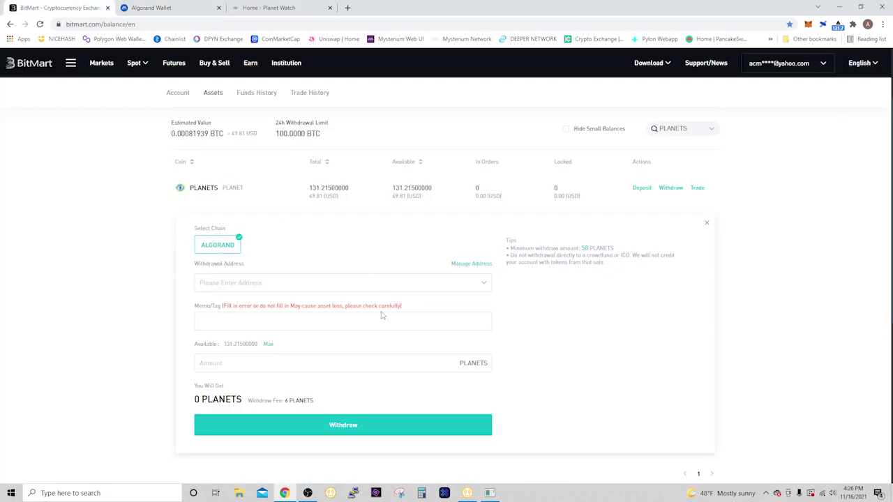
{"action": "left_click", "coordinate": [365, 283]}
{"action": "right_click", "coordinate": [364, 282]}
{"action": "left_click", "coordinate": [387, 351]}
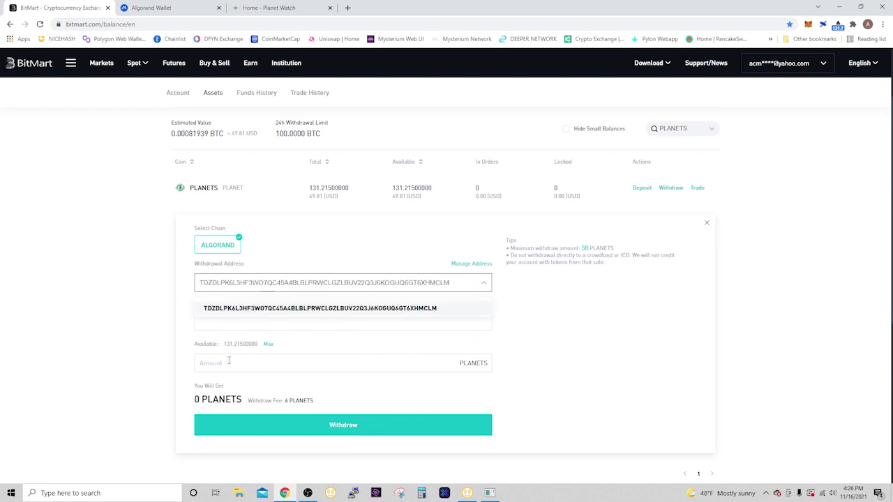
{"action": "left_click", "coordinate": [269, 344]}
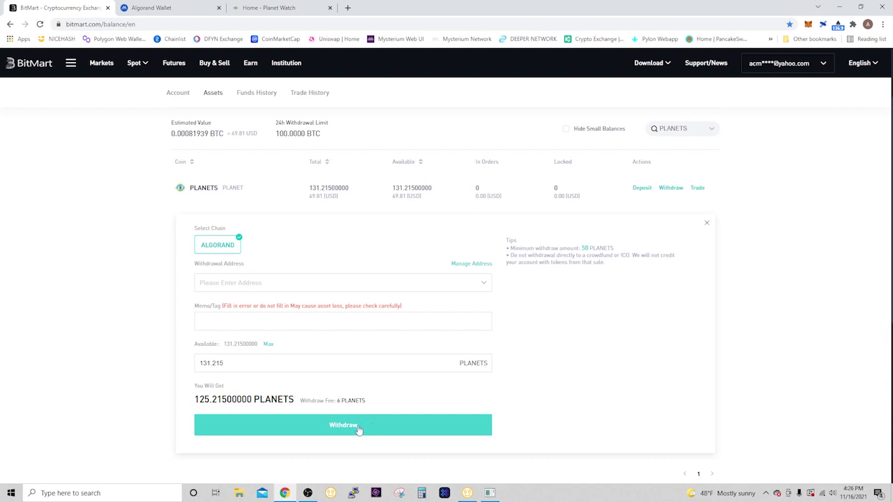
- Re-paste the Algorand address as the destination and accept it, sending 131.215 to receive 125.215 PLANETS
{"action": "scroll", "coordinate": [383, 398], "scroll_direction": "down", "scroll_amount": 2}
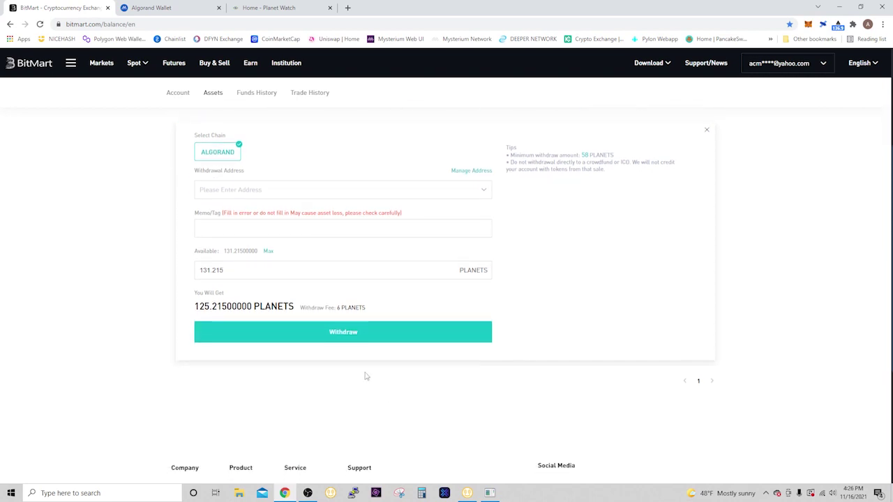
{"action": "left_click", "coordinate": [356, 336]}
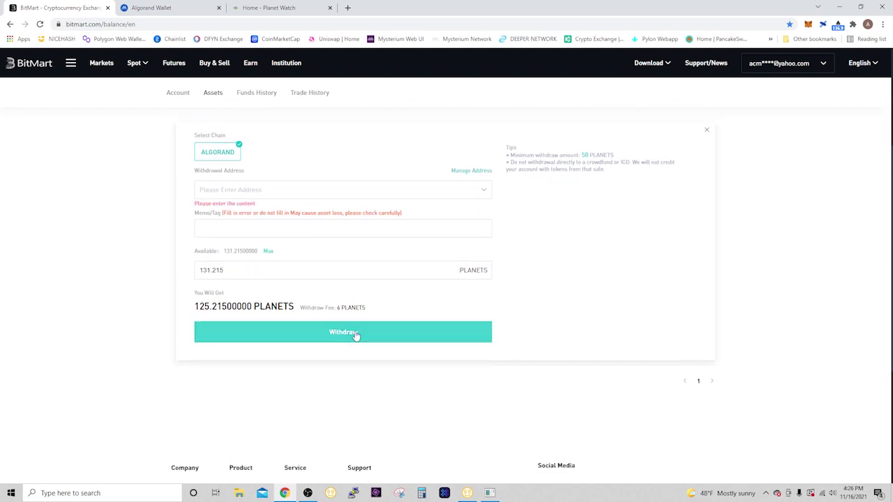
{"action": "right_click", "coordinate": [279, 191]}
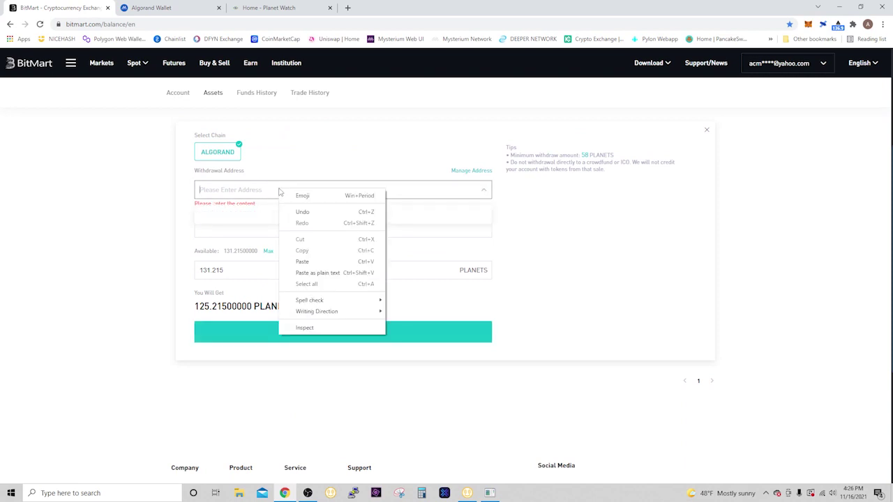
{"action": "left_click", "coordinate": [302, 262]}
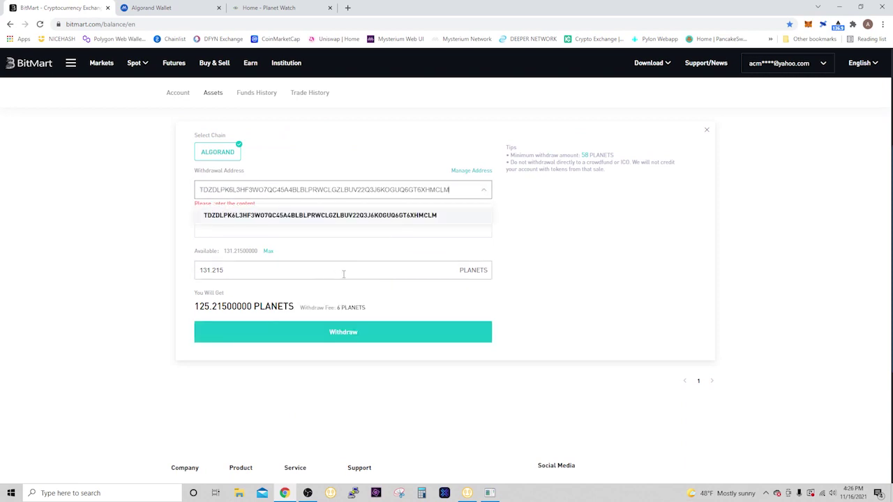
{"action": "left_click", "coordinate": [466, 215]}
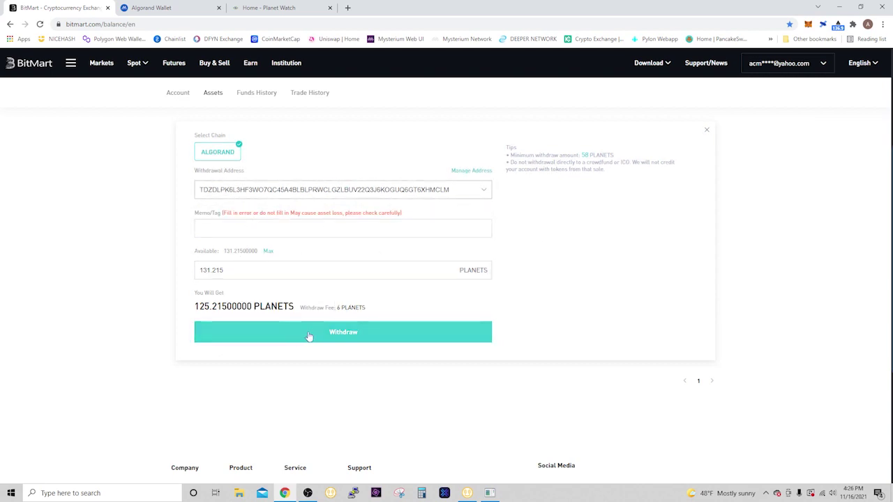
- Start the PLANETS withdrawal, then enter the emailed verification code and the Google Authenticator code
{"action": "left_click", "coordinate": [309, 335]}
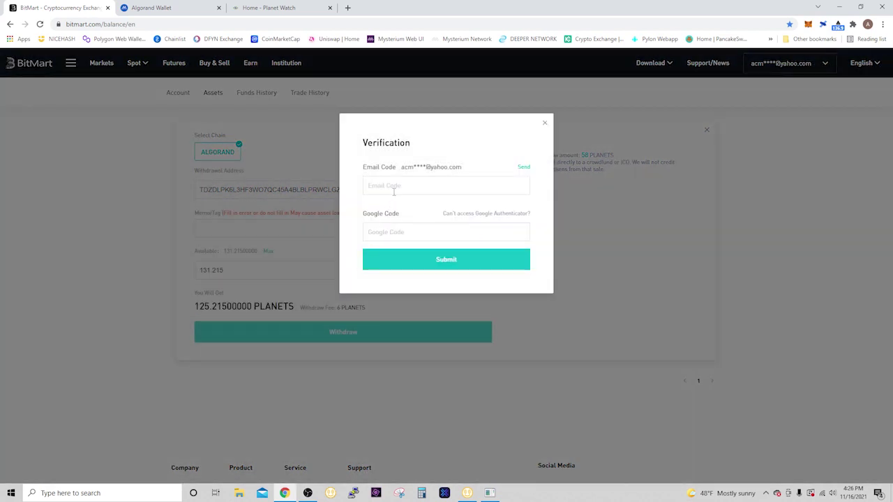
{"action": "left_click", "coordinate": [395, 185]}
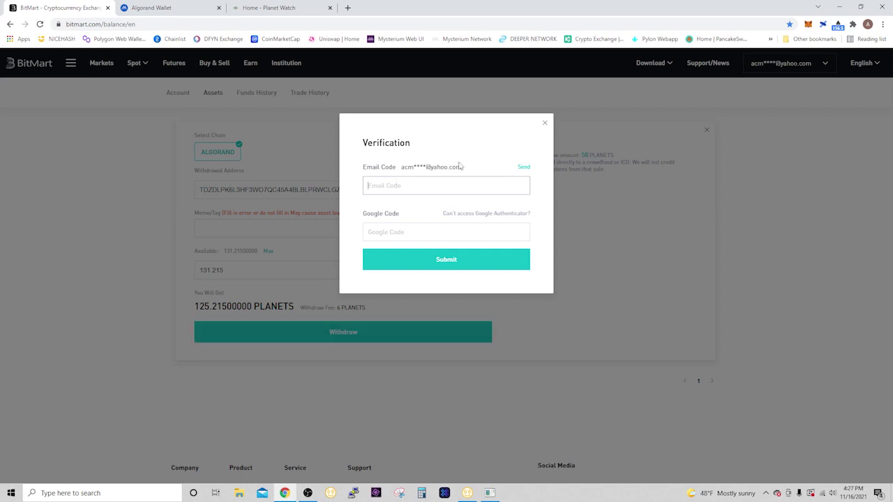
{"action": "left_click", "coordinate": [524, 167]}
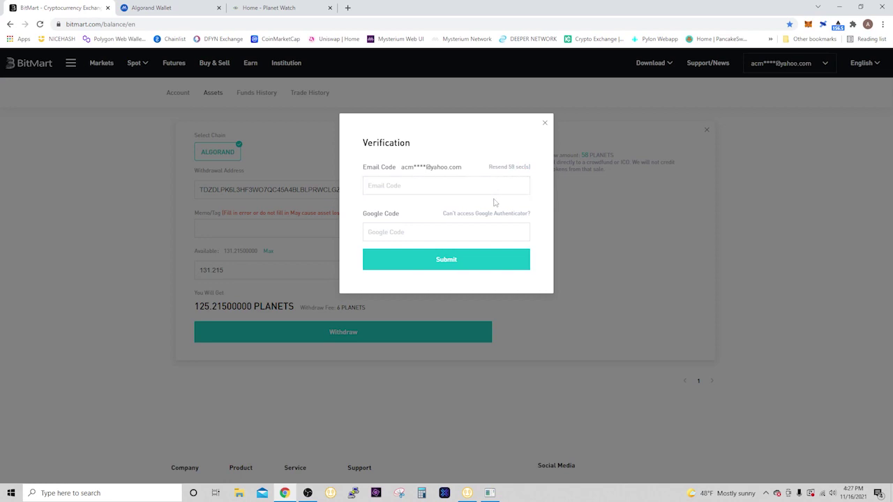
{"action": "left_click", "coordinate": [467, 187]}
{"action": "left_click", "coordinate": [403, 233]}
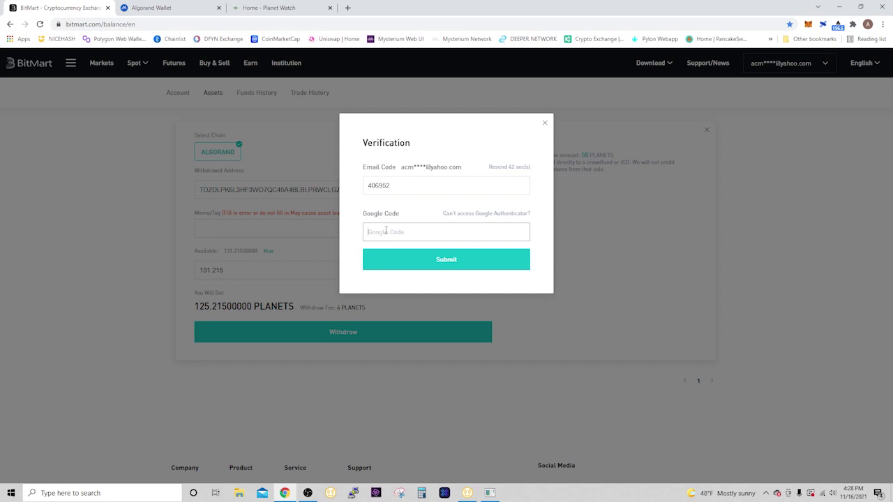
- Submit the codes and view the withdrawal details, showing 125.215 PLANETS as Processing
{"action": "left_click", "coordinate": [405, 259]}
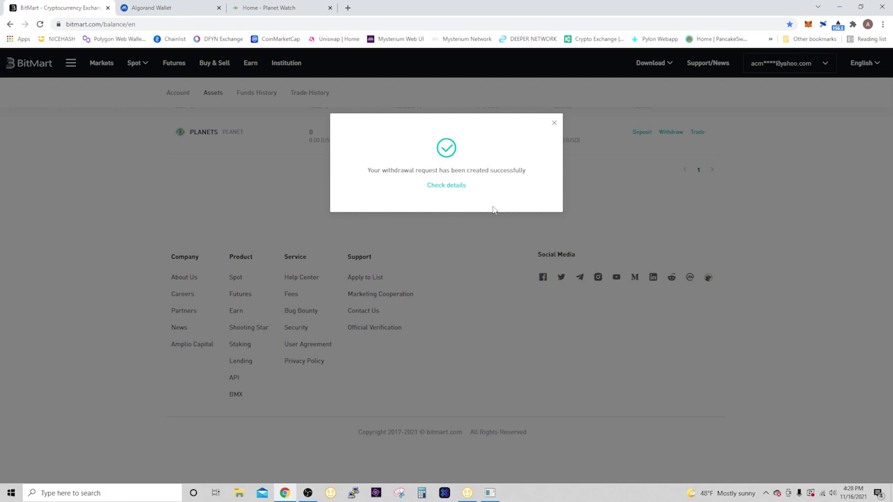
{"action": "left_click", "coordinate": [458, 187]}
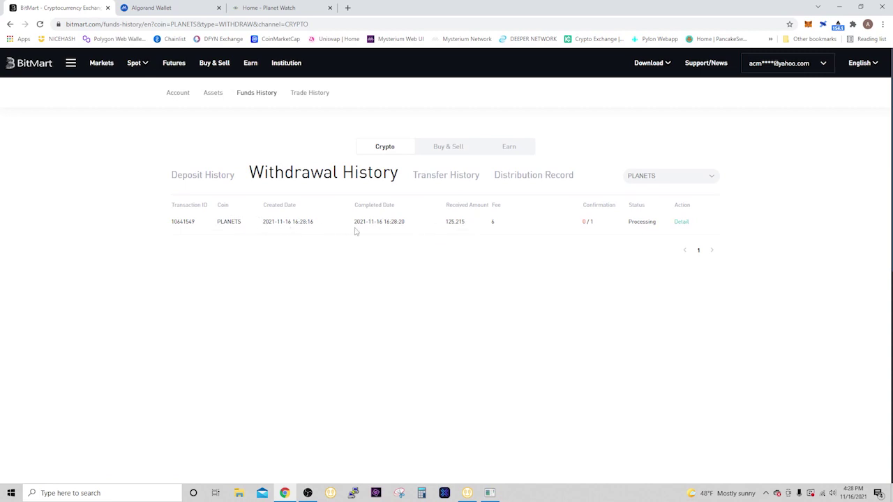
- Check My Algo's asset balances to confirm the +125.215 PLANETS deposit, for a 255.679 total
{"action": "left_click", "coordinate": [166, 10]}
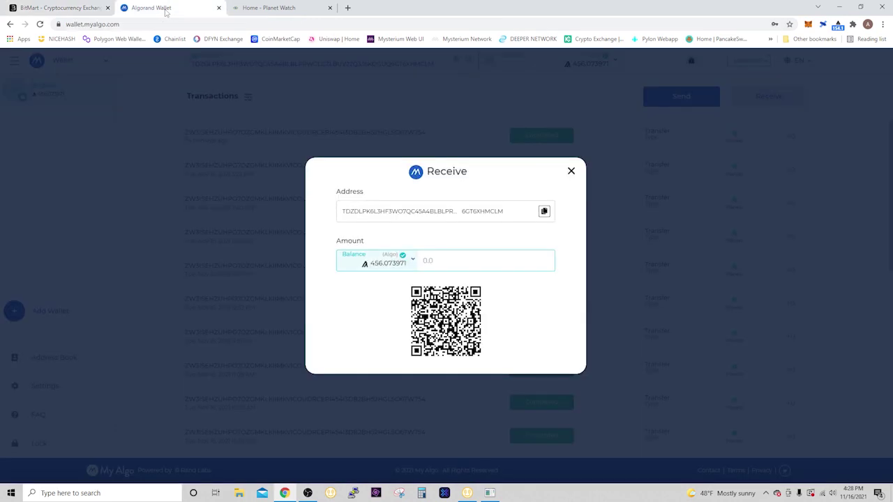
{"action": "left_click", "coordinate": [571, 171]}
{"action": "left_click", "coordinate": [615, 60]}
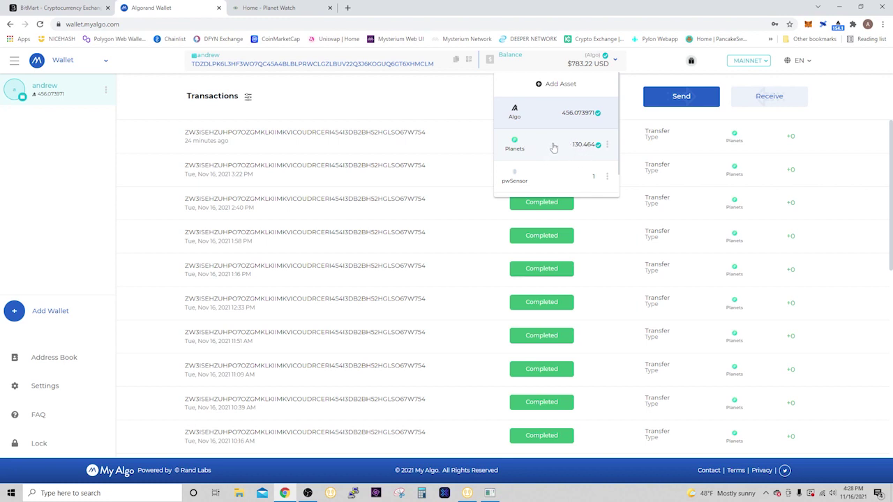
{"action": "left_click", "coordinate": [450, 95]}
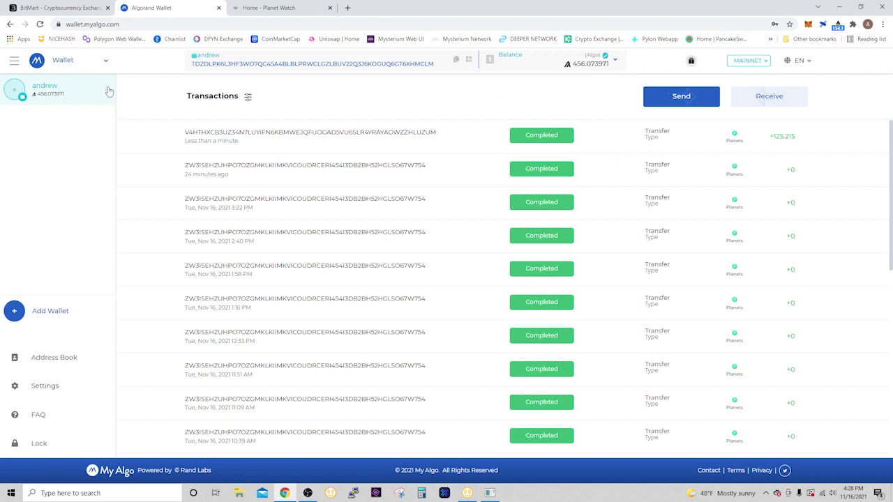
{"action": "left_click", "coordinate": [616, 63]}
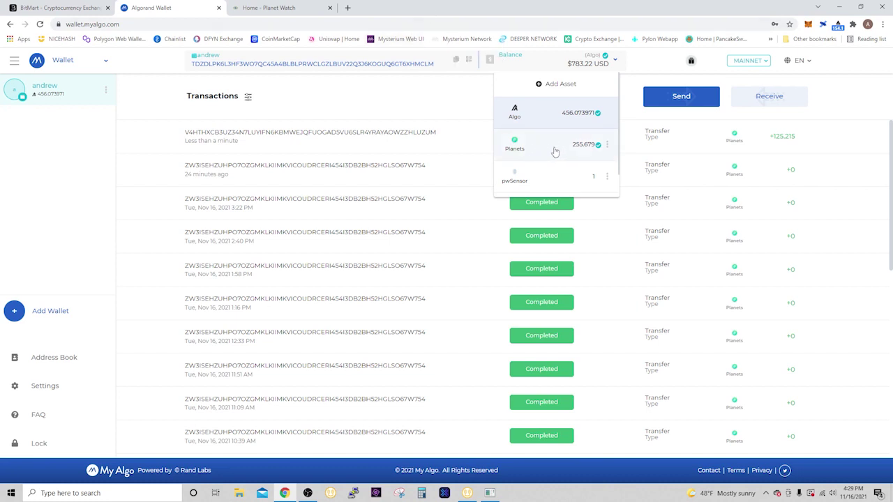
- Log in to PlanetWatch with the saved credentials to reach the My account dashboard
{"action": "left_click", "coordinate": [286, 8]}
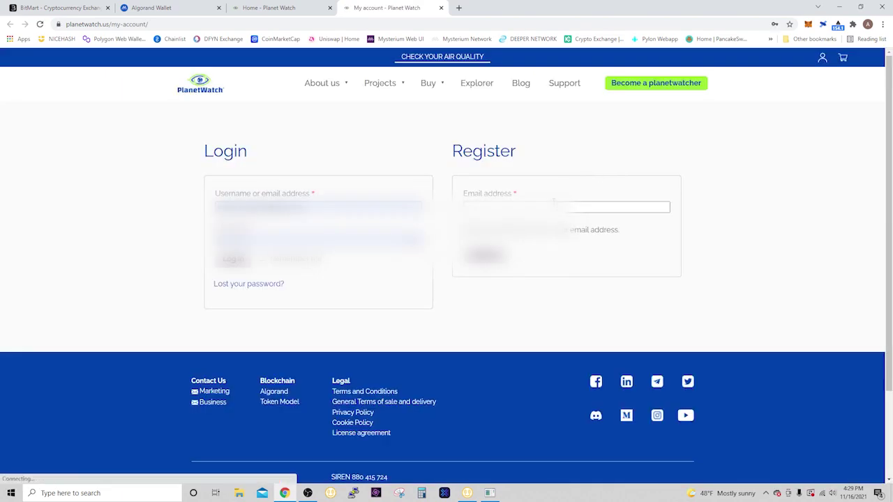
{"action": "left_click", "coordinate": [552, 206]}
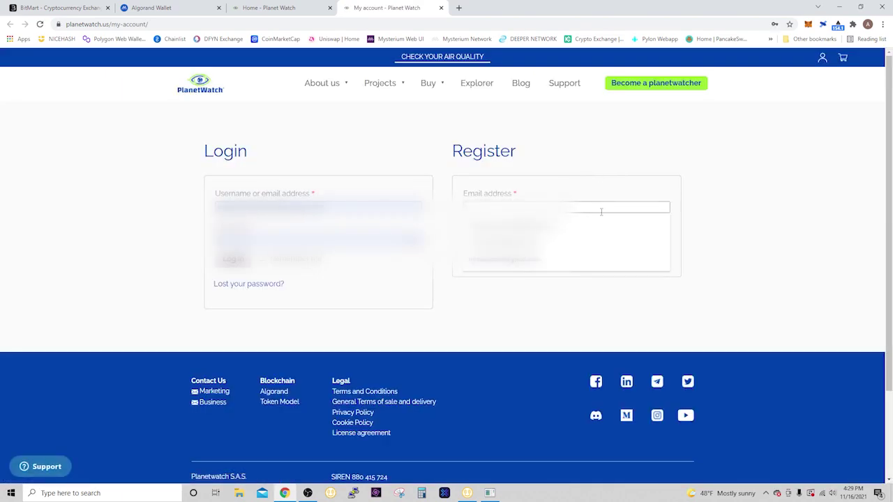
{"action": "key", "text": "Escape"}
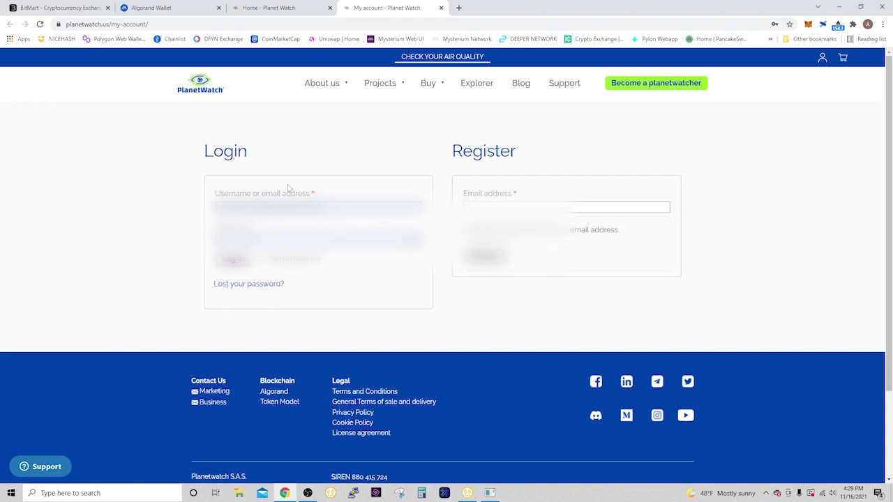
{"action": "left_click", "coordinate": [242, 268]}
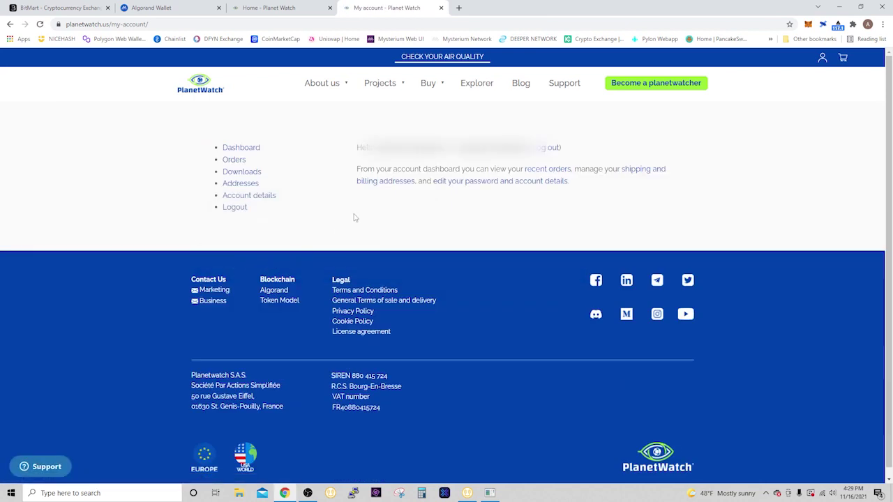
- Open the Buy › Licenses page and scroll down to the License Type 4 offer
{"action": "mouse_move", "coordinate": [428, 83]}
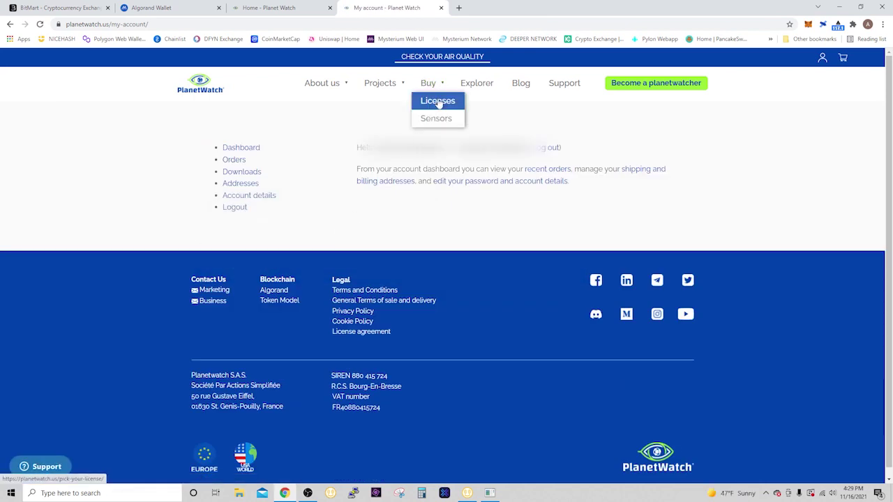
{"action": "left_click", "coordinate": [438, 102]}
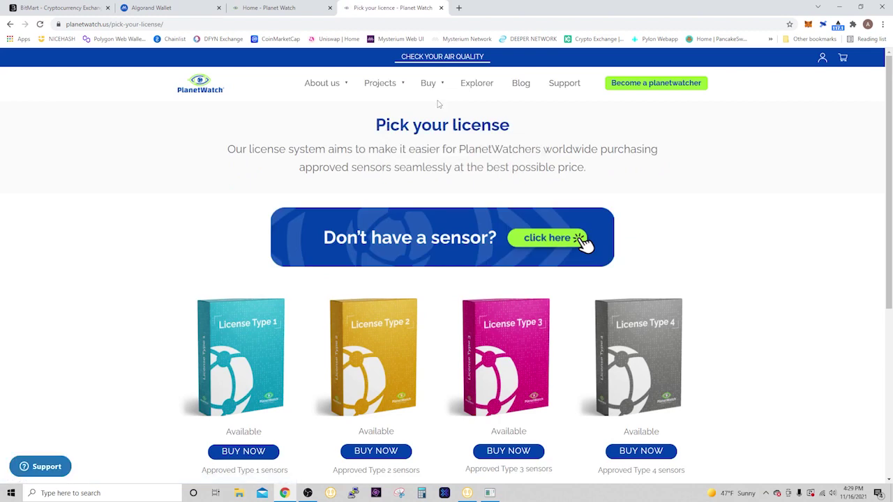
{"action": "scroll", "coordinate": [849, 276], "scroll_direction": "down", "scroll_amount": 2}
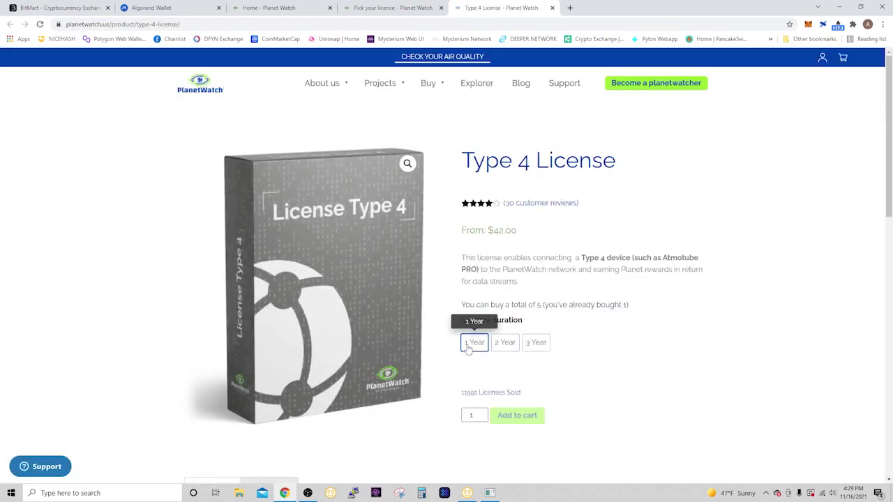
- Add the 2 Year Type 4 License ($60.00) to the cart, remove the 1 Year item, and check out
{"action": "left_click", "coordinate": [506, 343]}
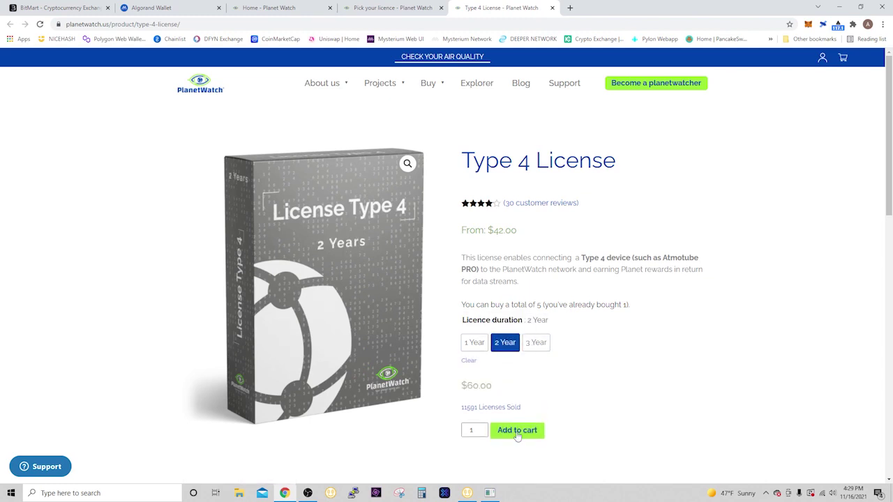
{"action": "left_click", "coordinate": [517, 436]}
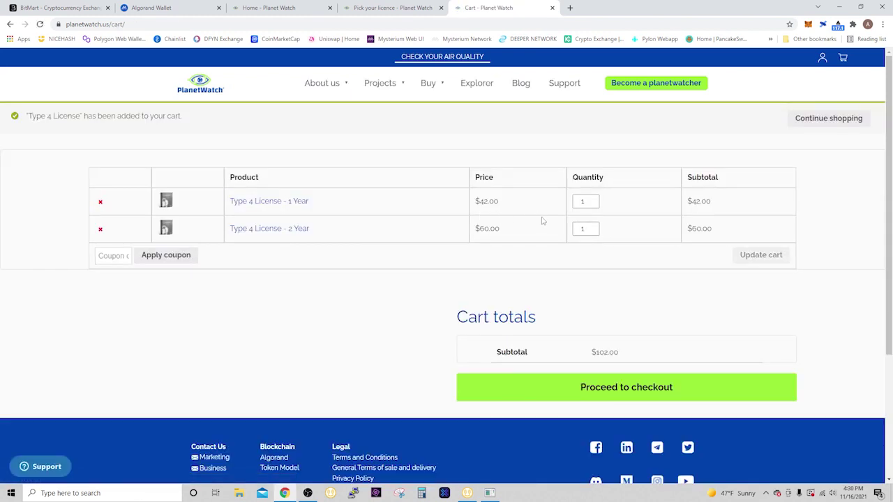
{"action": "left_click", "coordinate": [101, 201]}
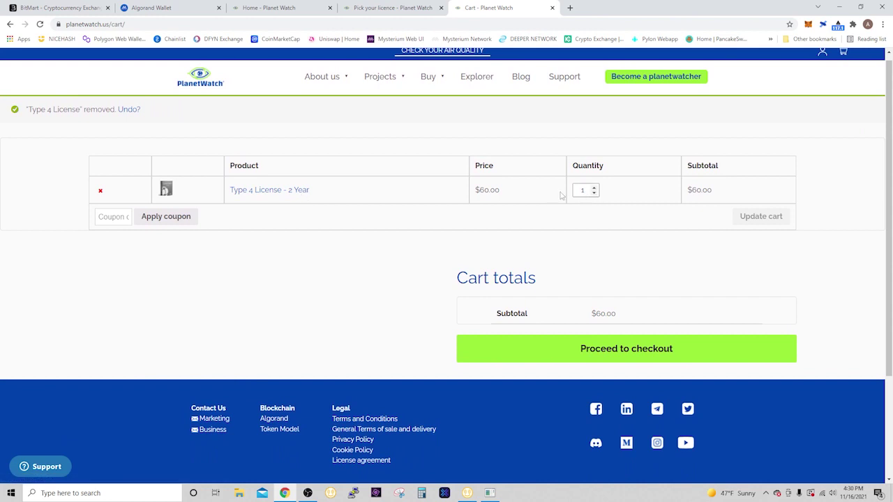
{"action": "left_click", "coordinate": [627, 355]}
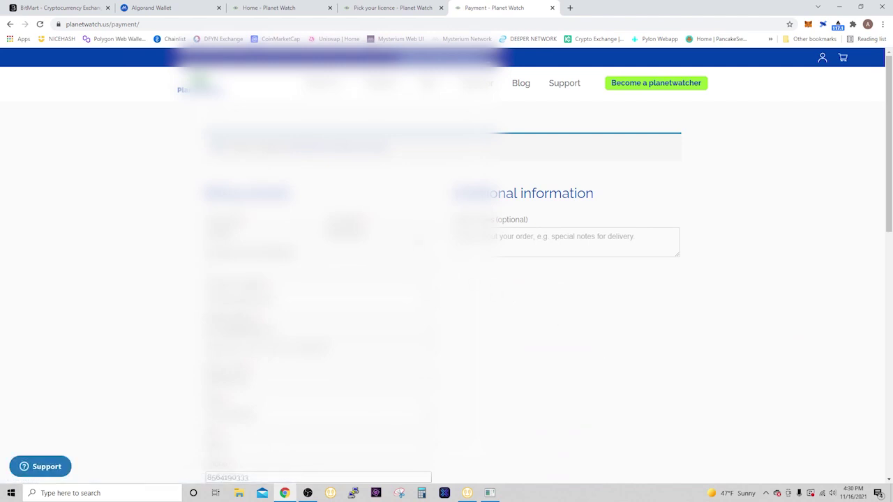
- Pay for the $60 Type 4 License order with Bleumi
{"action": "scroll", "coordinate": [447, 280], "scroll_direction": "down", "scroll_amount": 3}
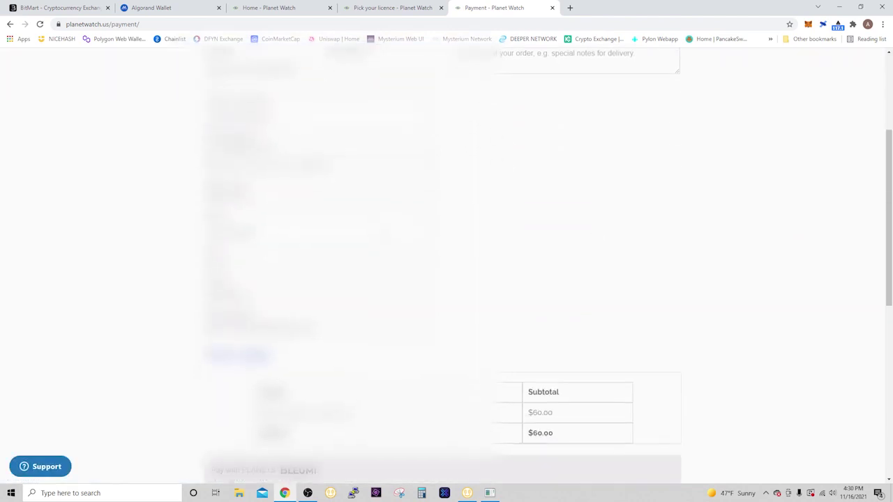
{"action": "scroll", "coordinate": [447, 279], "scroll_direction": "up", "scroll_amount": 1}
{"action": "scroll", "coordinate": [446, 279], "scroll_direction": "down", "scroll_amount": 2}
{"action": "scroll", "coordinate": [446, 279], "scroll_direction": "down", "scroll_amount": 1}
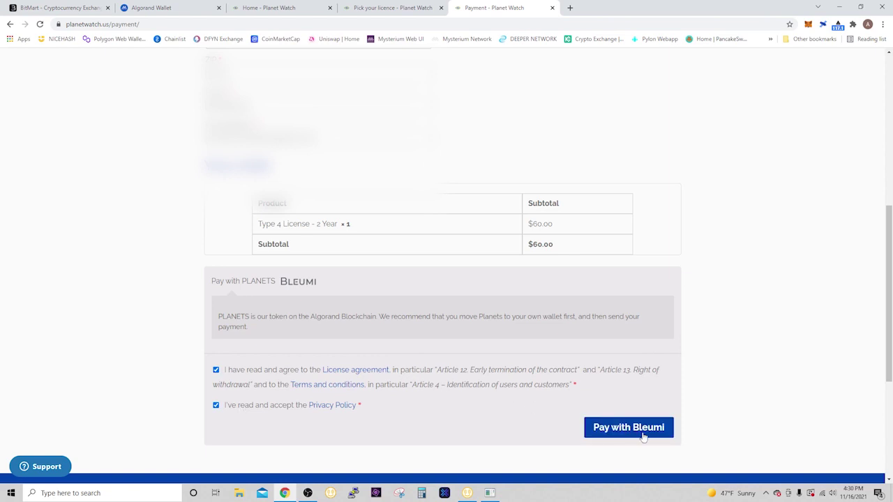
{"action": "scroll", "coordinate": [628, 394], "scroll_direction": "down", "scroll_amount": 2}
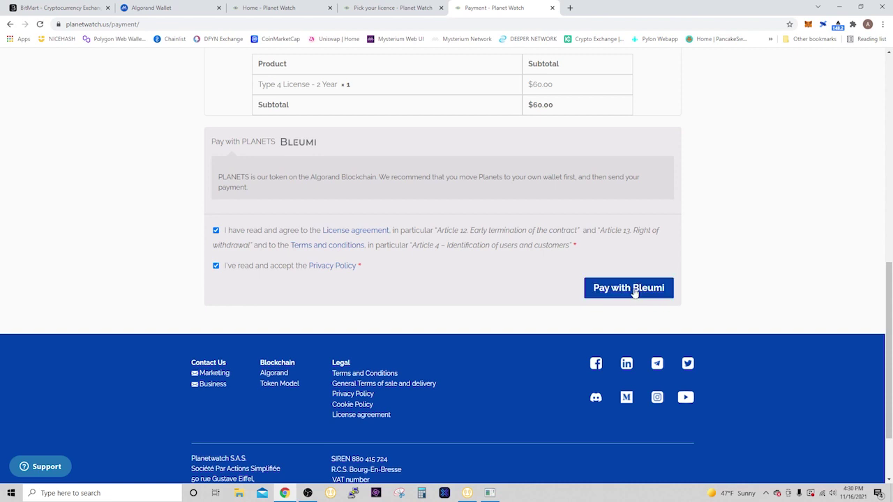
{"action": "left_click", "coordinate": [627, 294]}
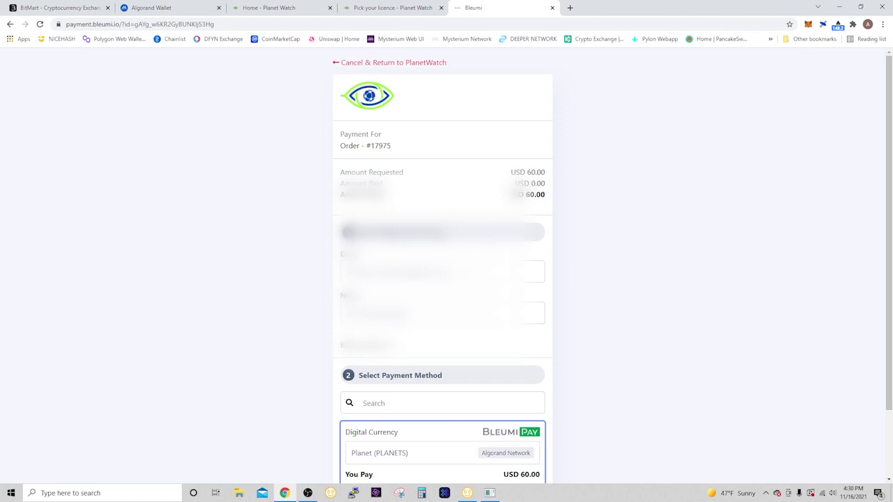
- Proceed with paying in Planet (PLANETS) on the Algorand Network
{"action": "scroll", "coordinate": [446, 279], "scroll_direction": "down", "scroll_amount": 2}
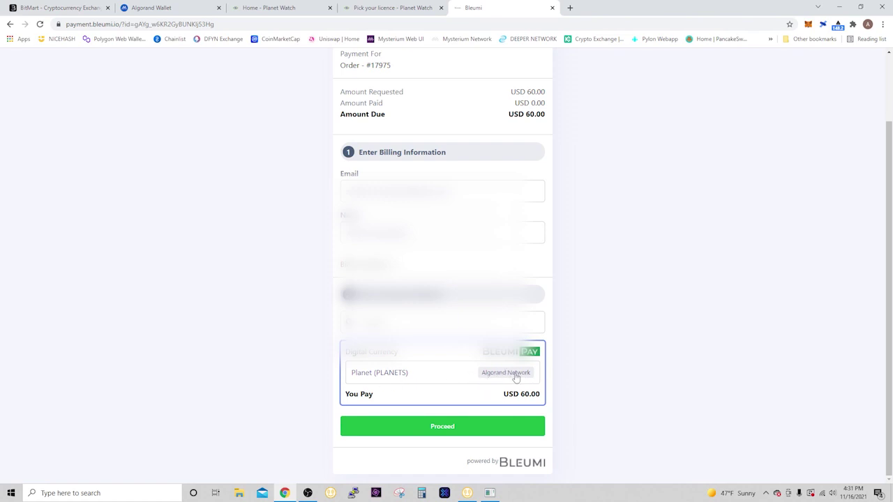
{"action": "left_click", "coordinate": [454, 426]}
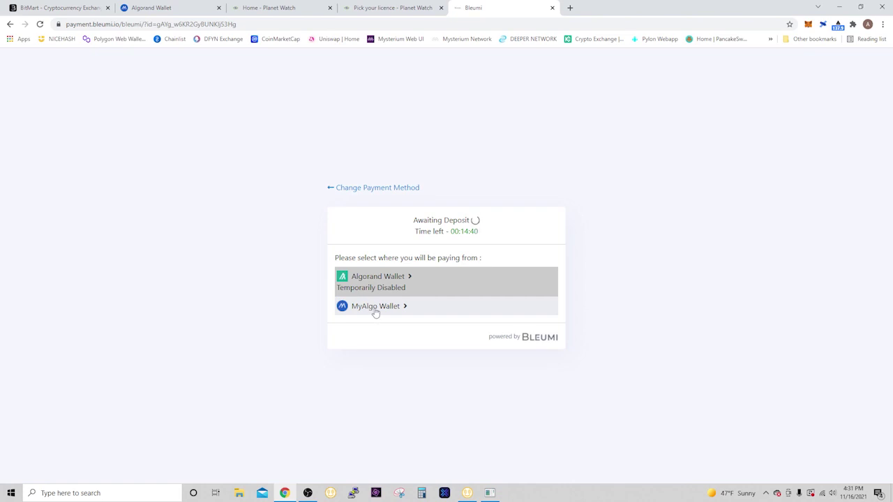
- Connect the My Algo wallet with its password and select the account holding 255.679 PLANETS
{"action": "left_click", "coordinate": [376, 310]}
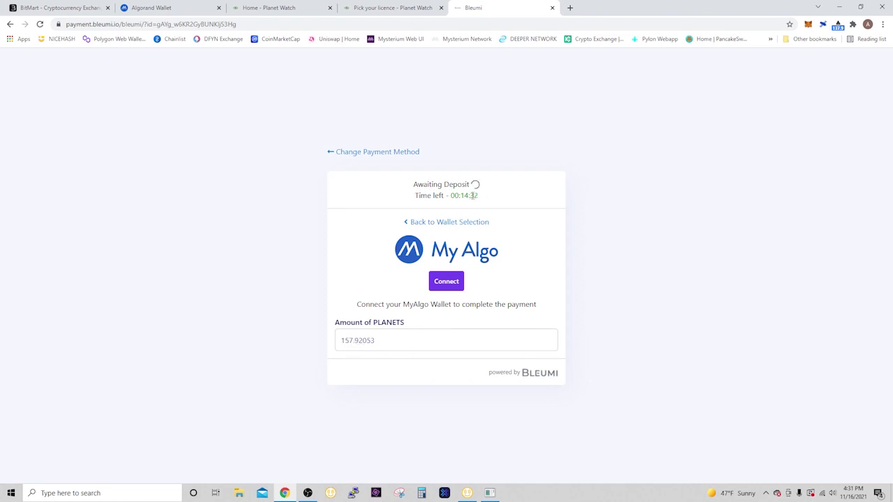
{"action": "left_click", "coordinate": [460, 284]}
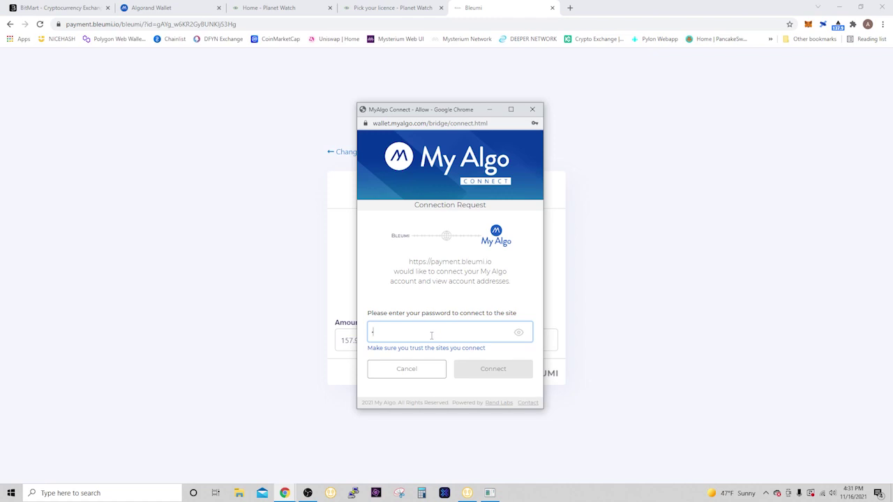
{"action": "type", "text": "••••••••••••"}
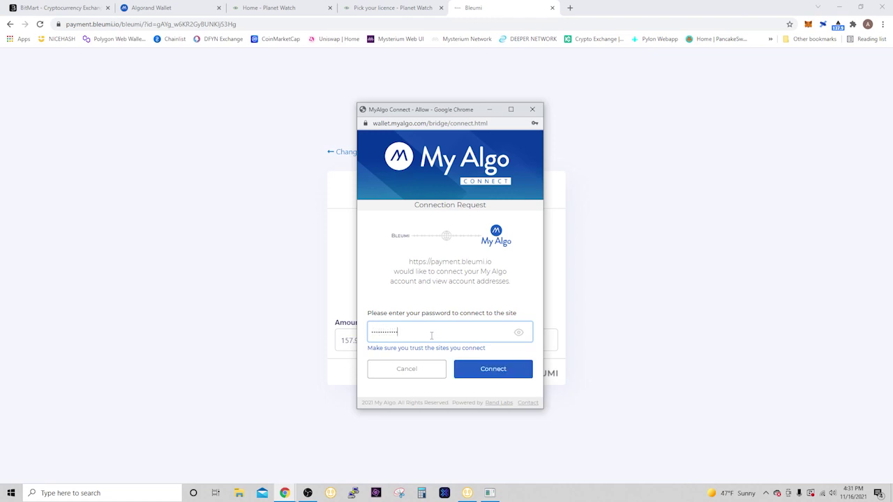
{"action": "left_click", "coordinate": [501, 369]}
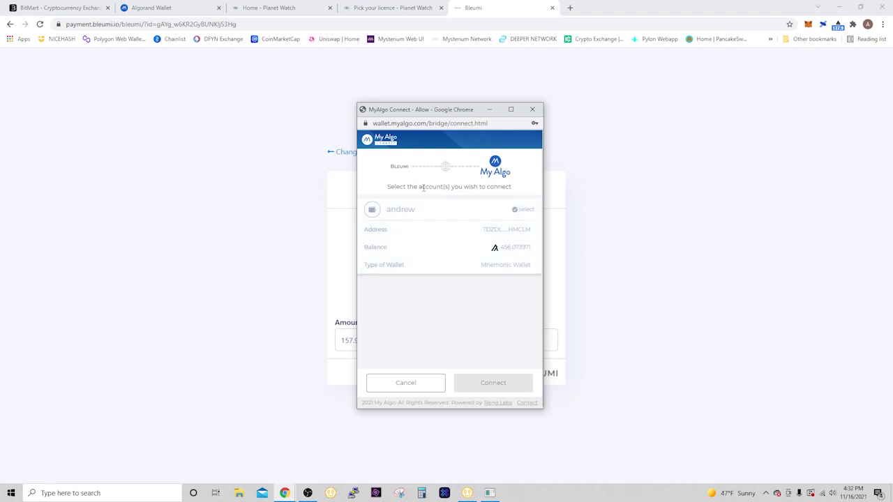
{"action": "left_click", "coordinate": [513, 210]}
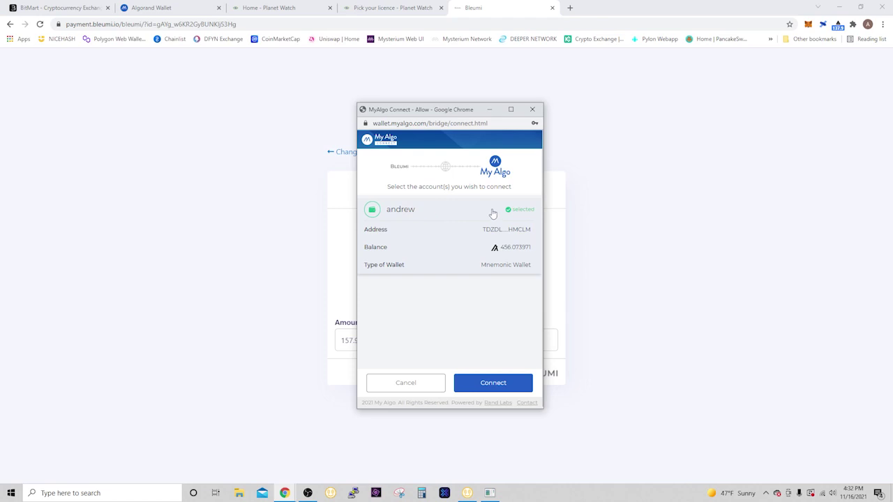
{"action": "left_click", "coordinate": [491, 383]}
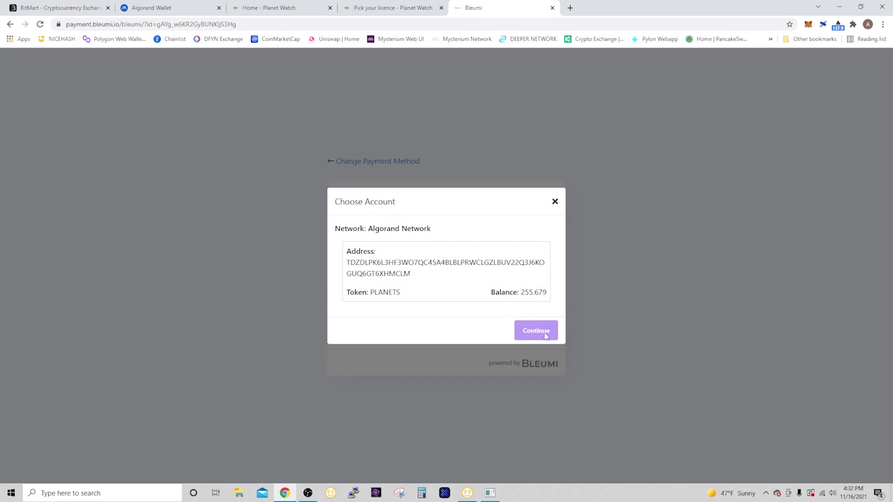
{"action": "left_click", "coordinate": [478, 262]}
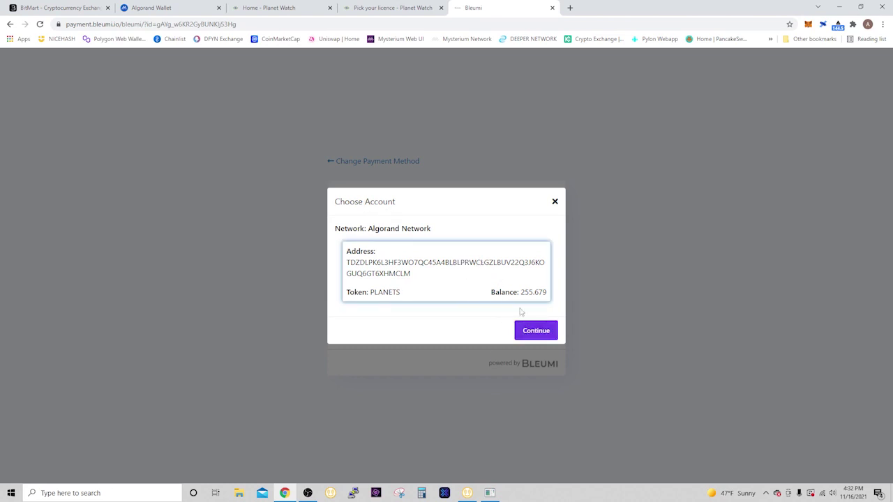
- Pay 157.92053 PLANETS from the chosen My Algo account, signing with the wallet password
{"action": "left_click", "coordinate": [535, 331]}
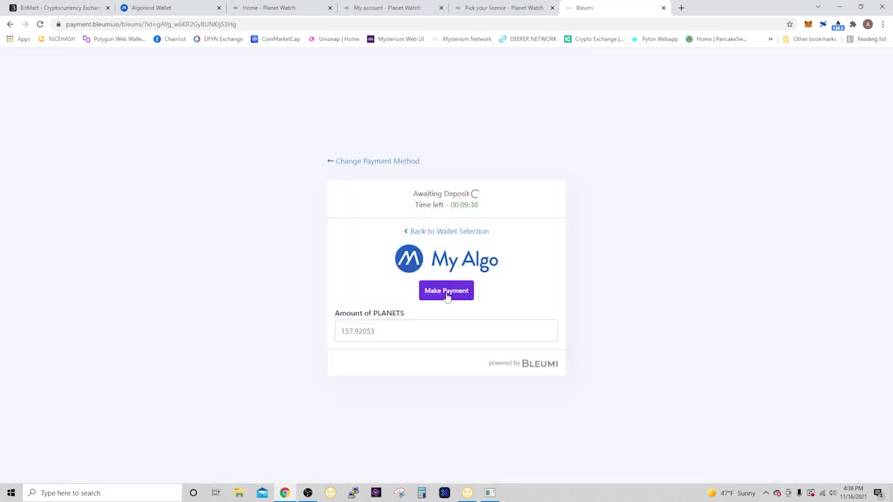
{"action": "left_click", "coordinate": [447, 295]}
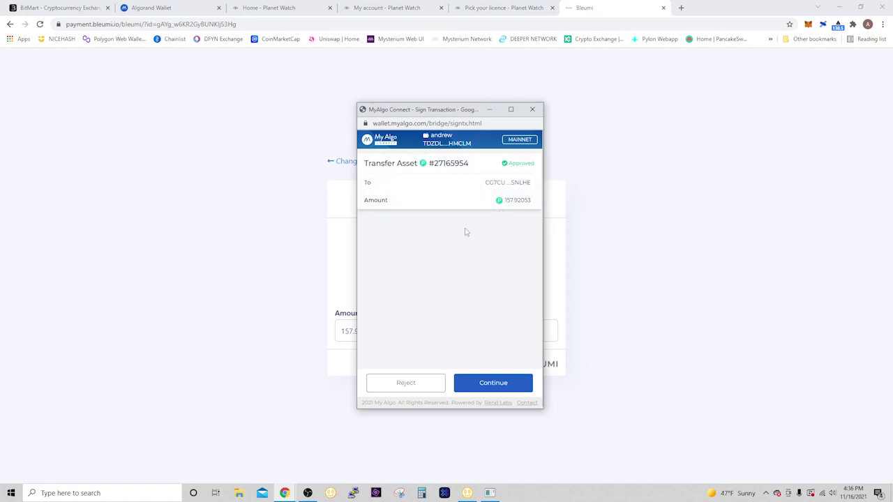
{"action": "left_click", "coordinate": [492, 389]}
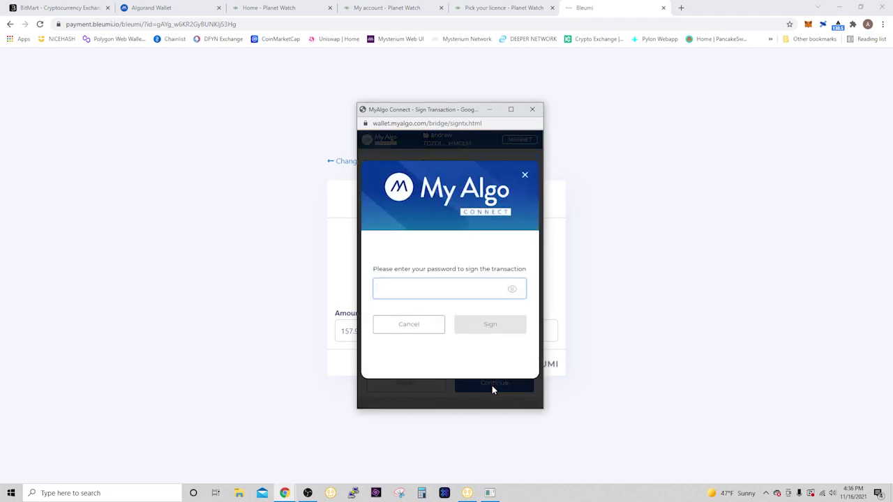
{"action": "type", "text": "•••••••••••••••"}
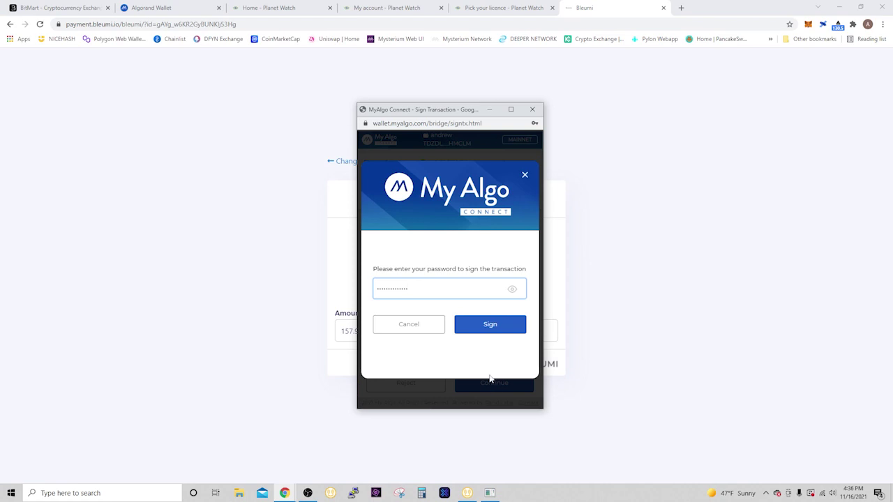
{"action": "left_click", "coordinate": [490, 325]}
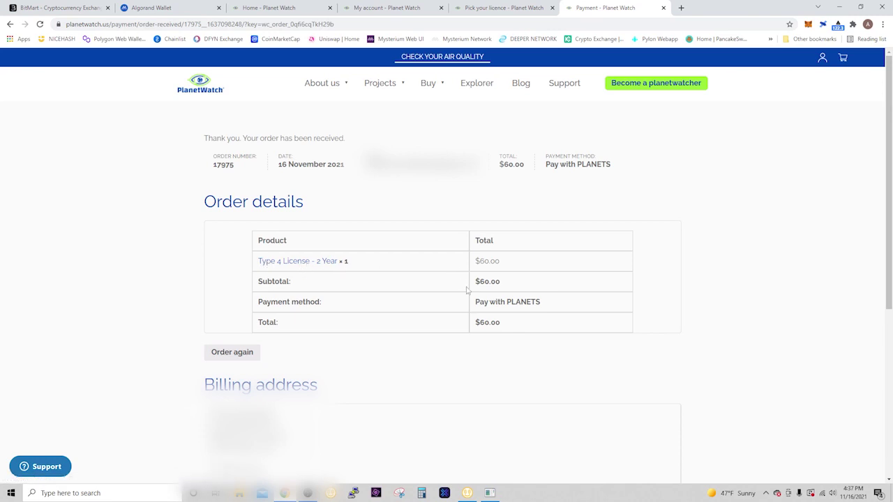
- Review the Completed 16 November 2021 $60.00 order's details, then return to the Orders list
{"action": "left_click_drag", "start_coordinate": [490, 302], "coordinate": [564, 303]}
{"action": "left_click", "coordinate": [579, 305]}
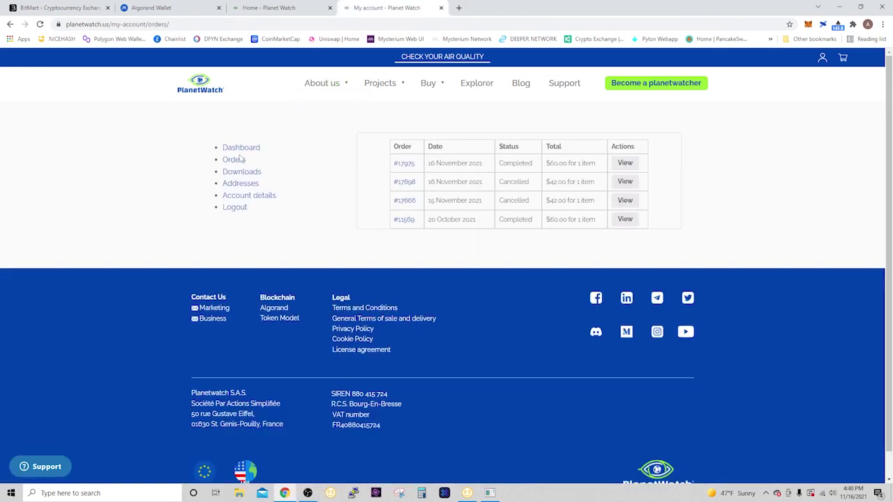
{"action": "left_click", "coordinate": [234, 160]}
{"action": "left_click", "coordinate": [626, 164]}
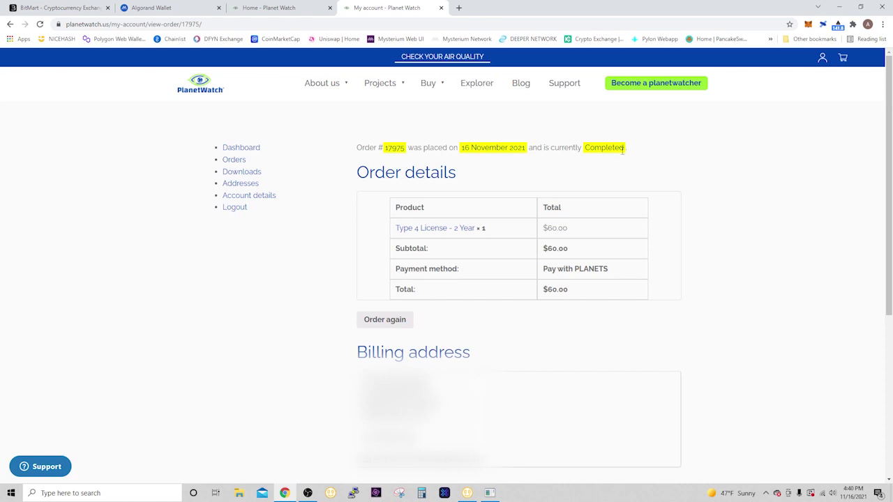
{"action": "left_click", "coordinate": [237, 161]}
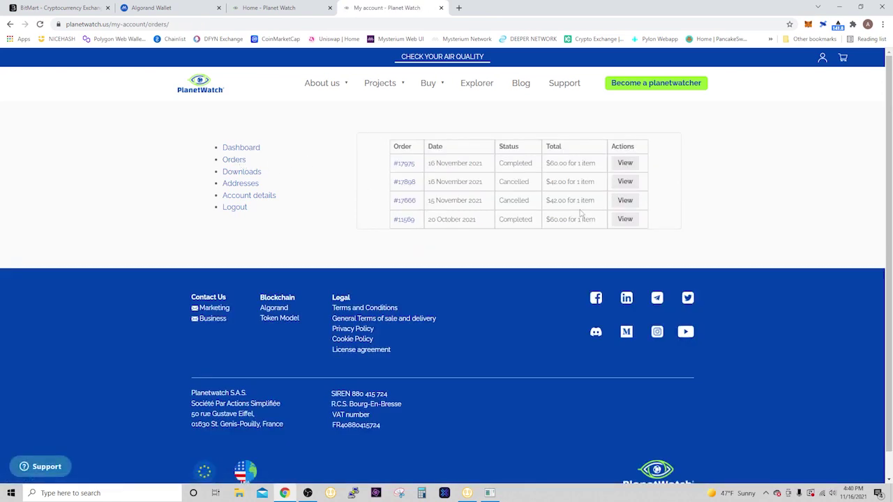
- Unlock My Algo with the wallet password, check asset balances and the −157.92053 Planets transfer
{"action": "key", "text": "ctrl+2"}
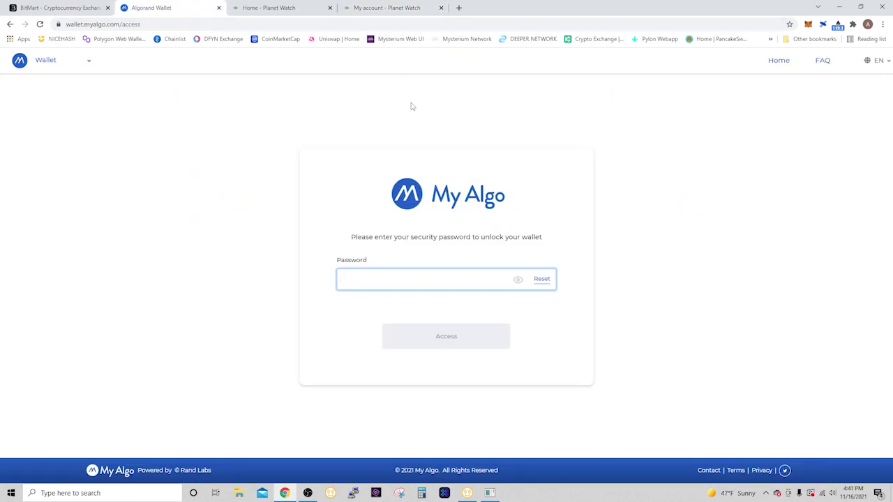
{"action": "type", "text": "••"}
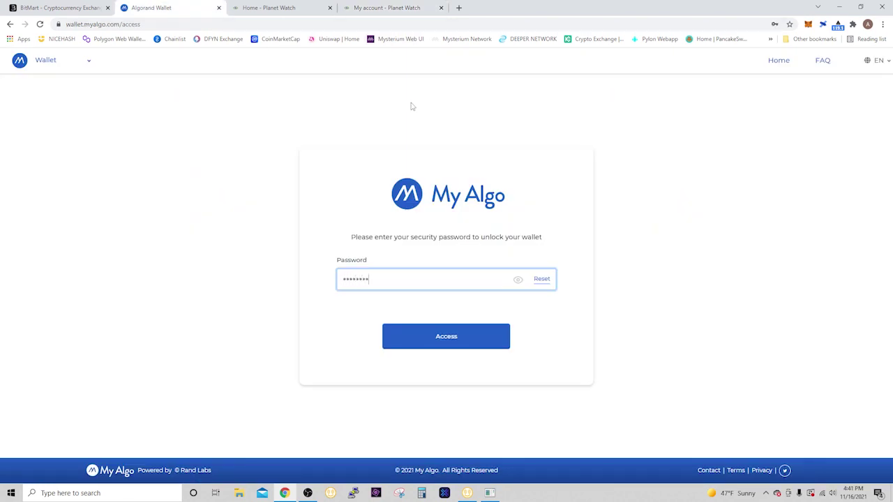
{"action": "key", "text": "Return"}
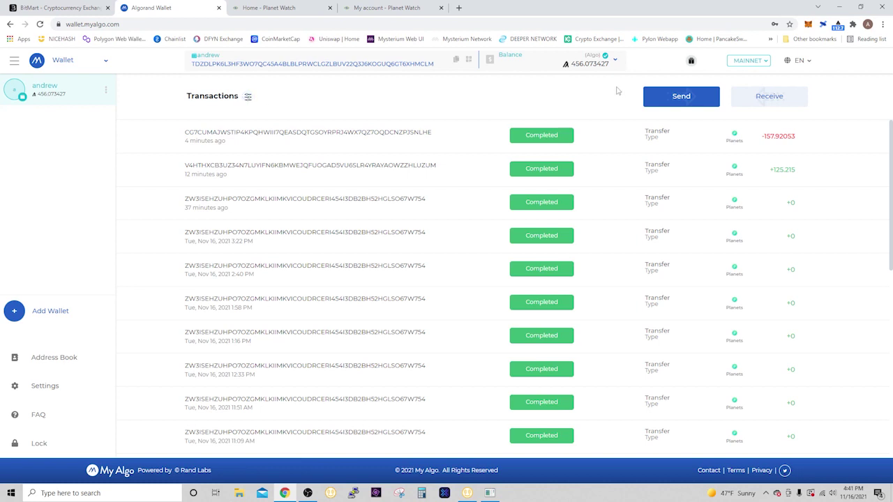
{"action": "left_click", "coordinate": [615, 63]}
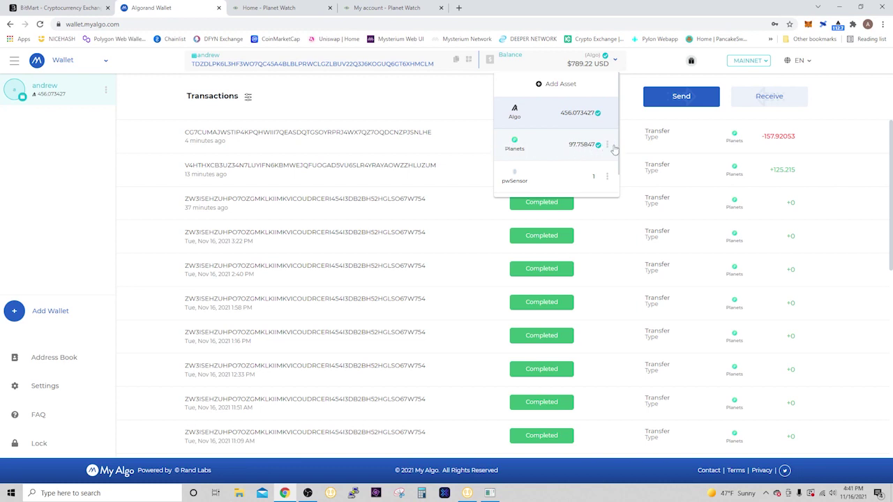
{"action": "left_click", "coordinate": [156, 117]}
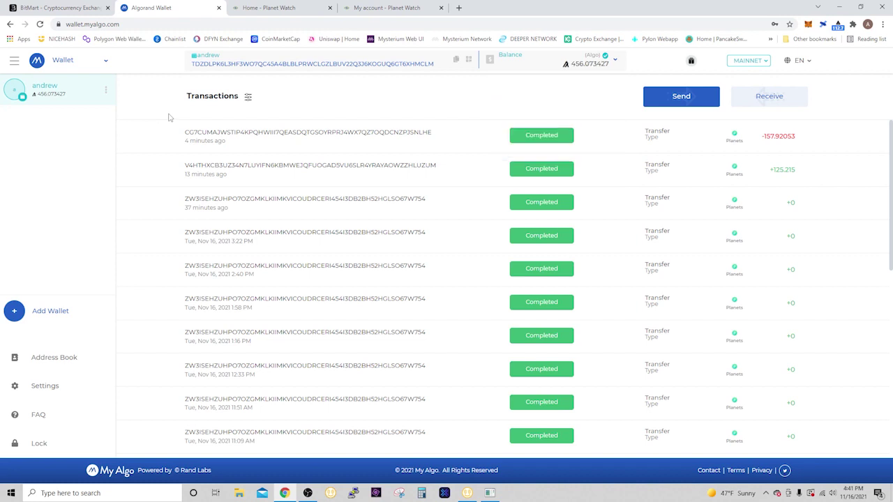